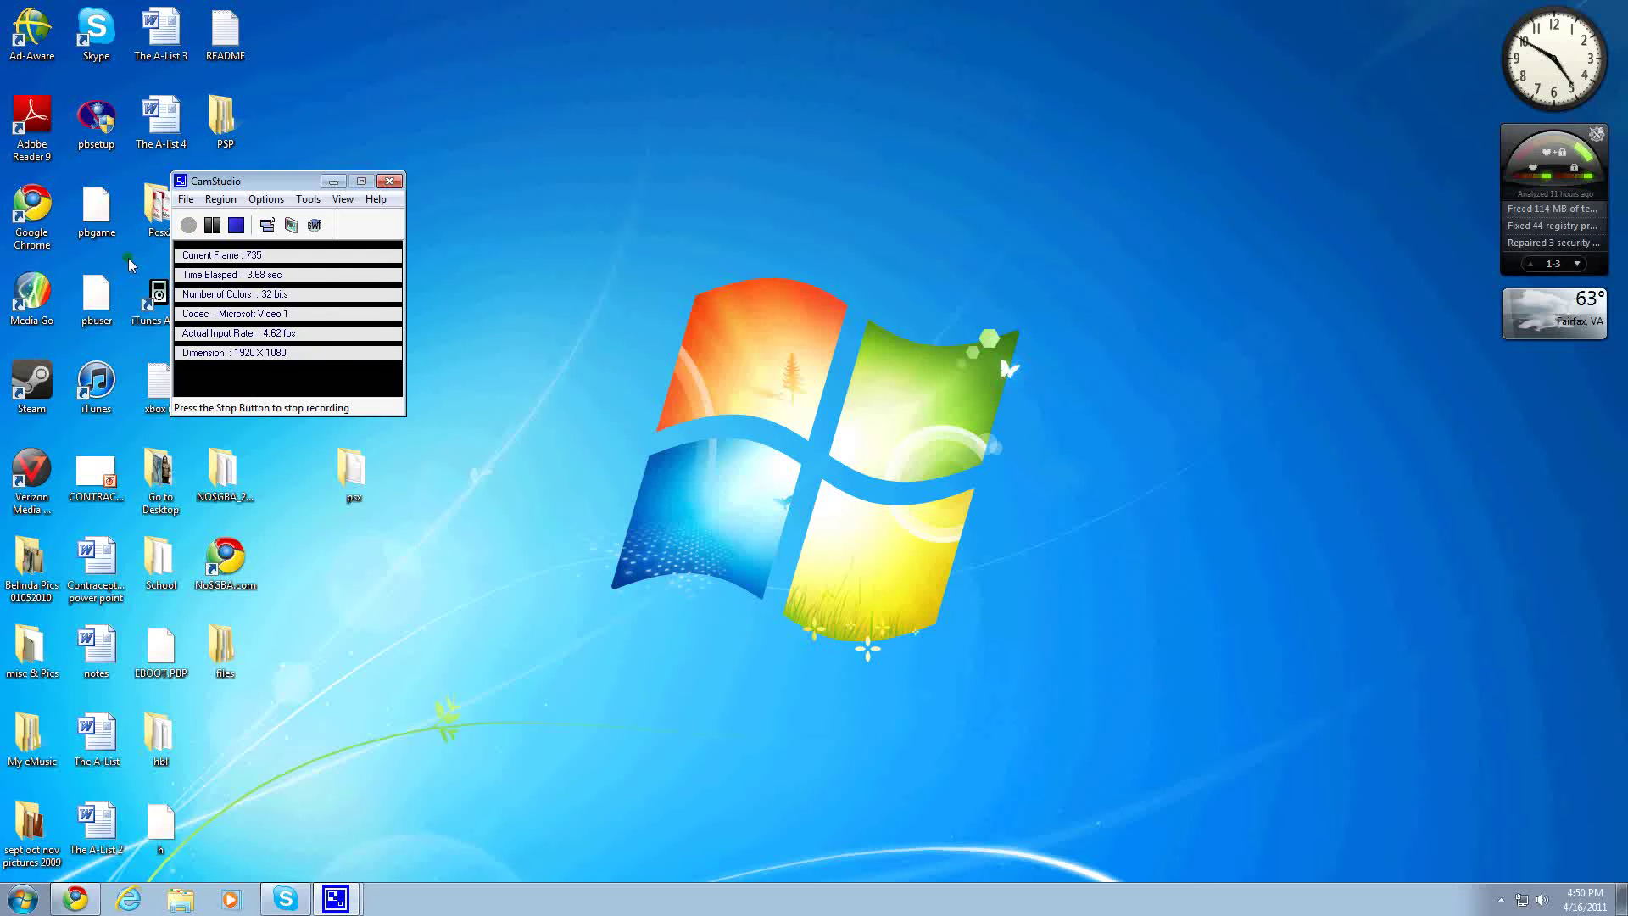
Open Chrome maximized on nogba.com and download the latest version of No$GBA
click(449, 154)
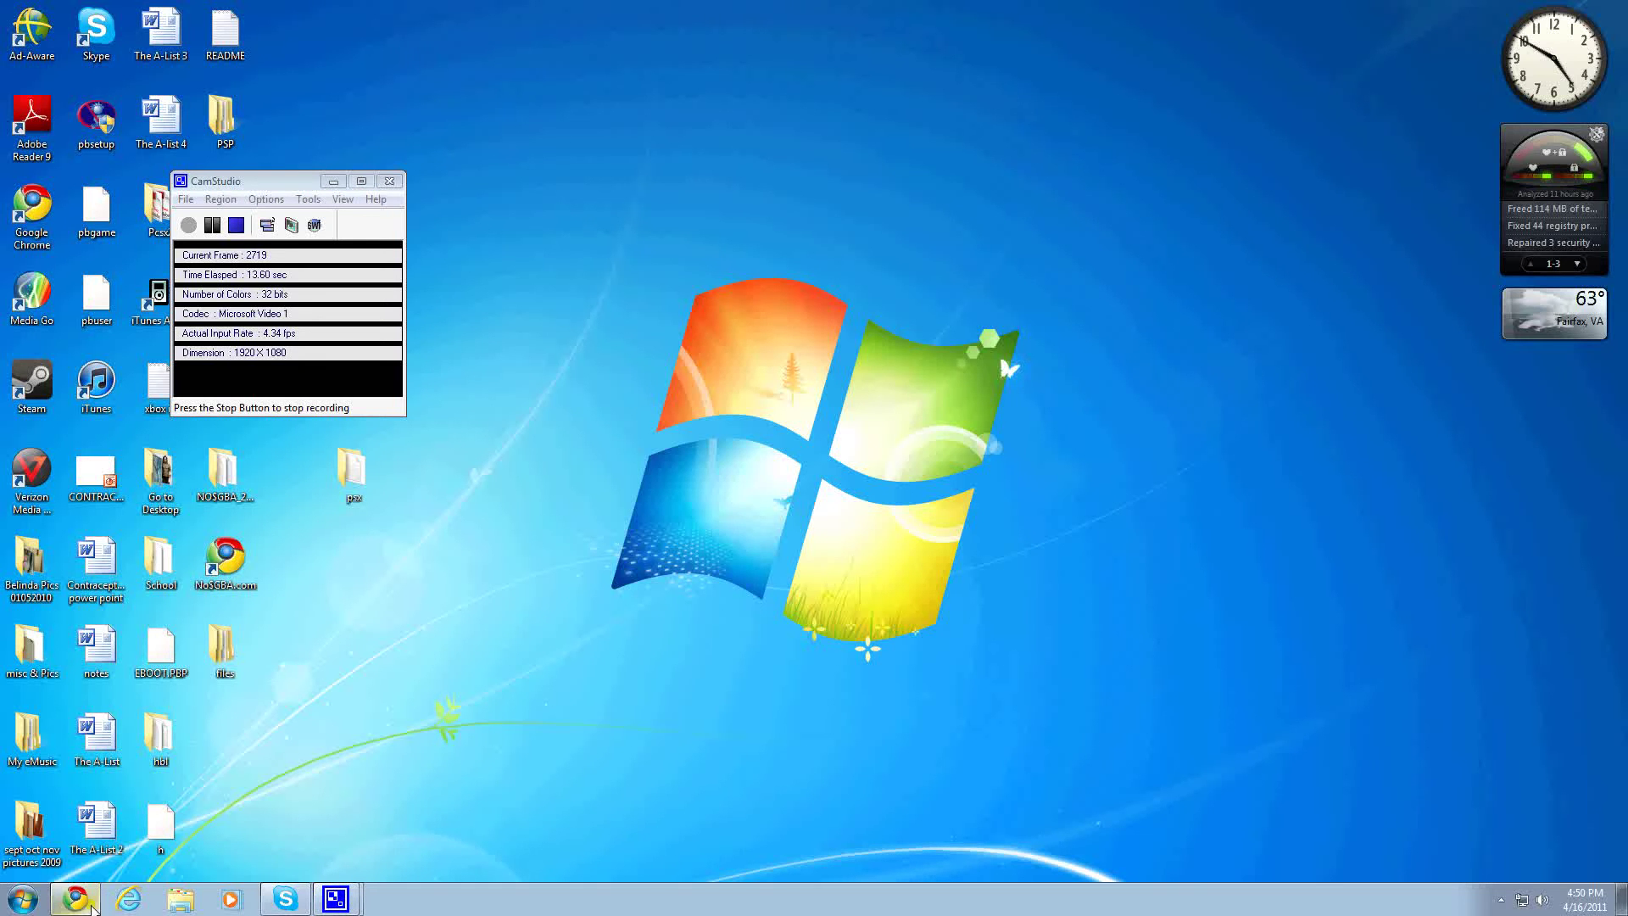
click(75, 899)
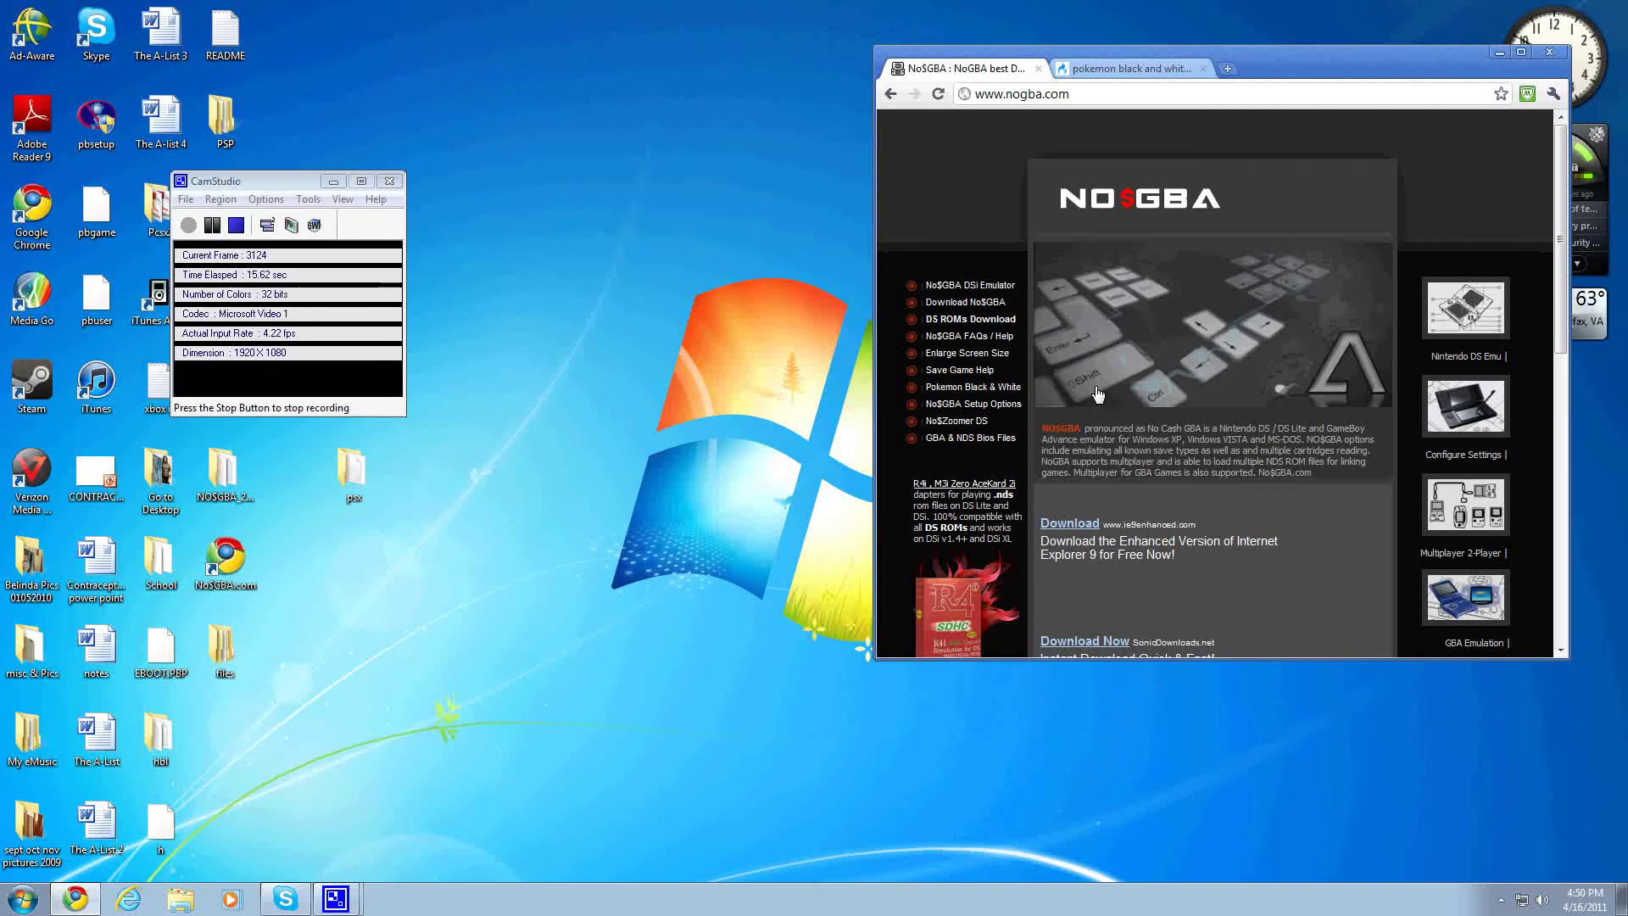
click(1522, 53)
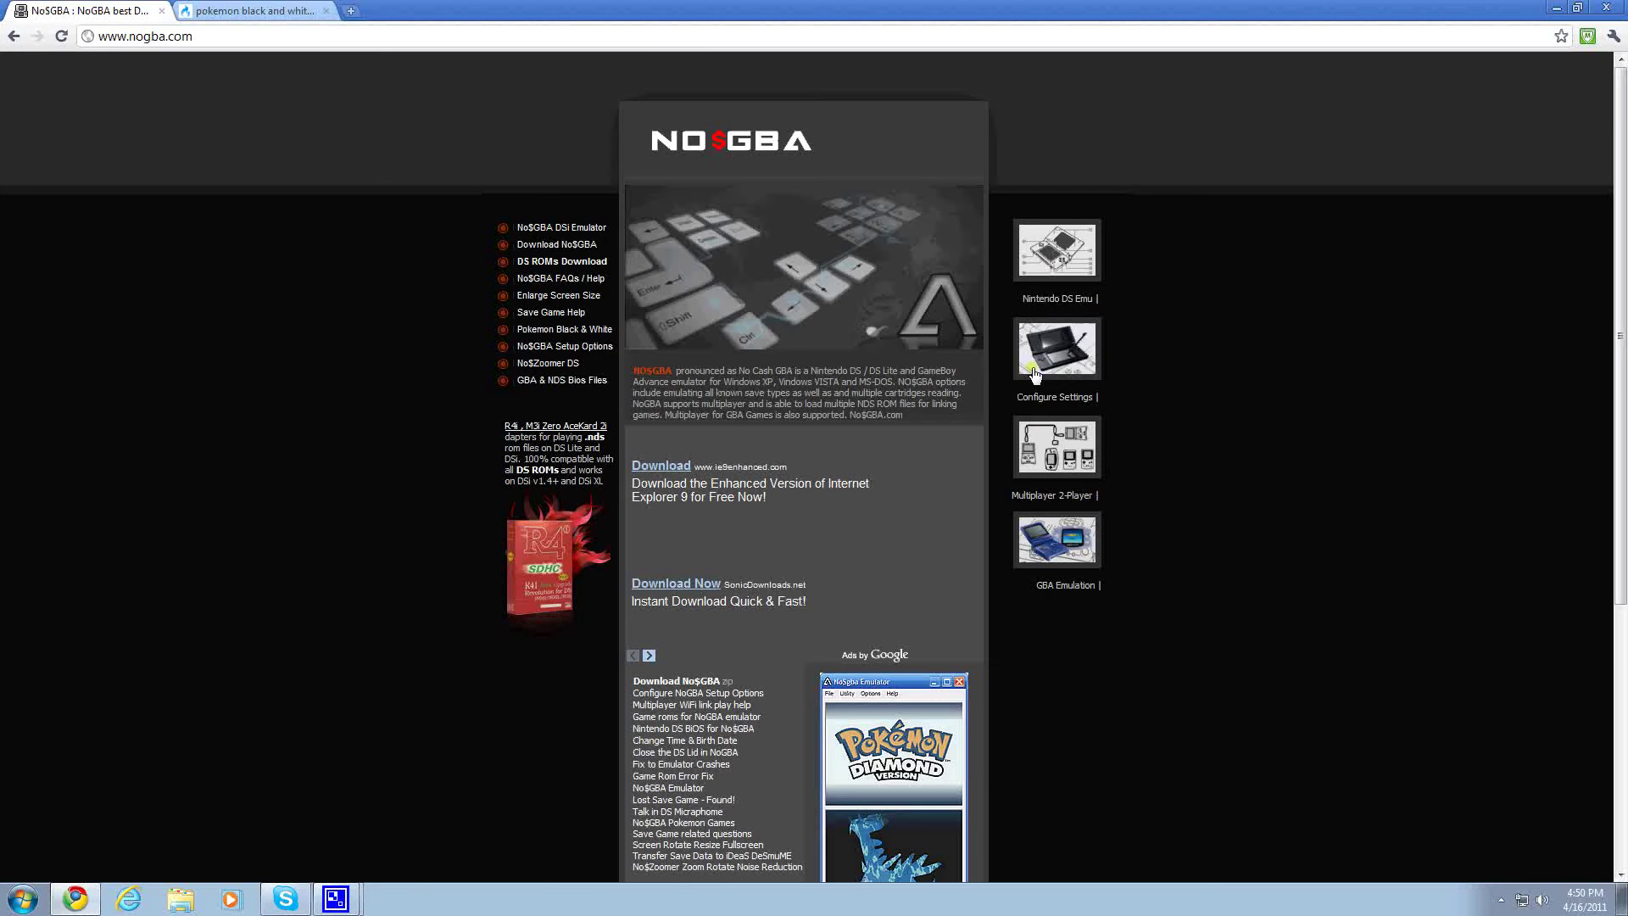
scroll(542, 610, down, 1)
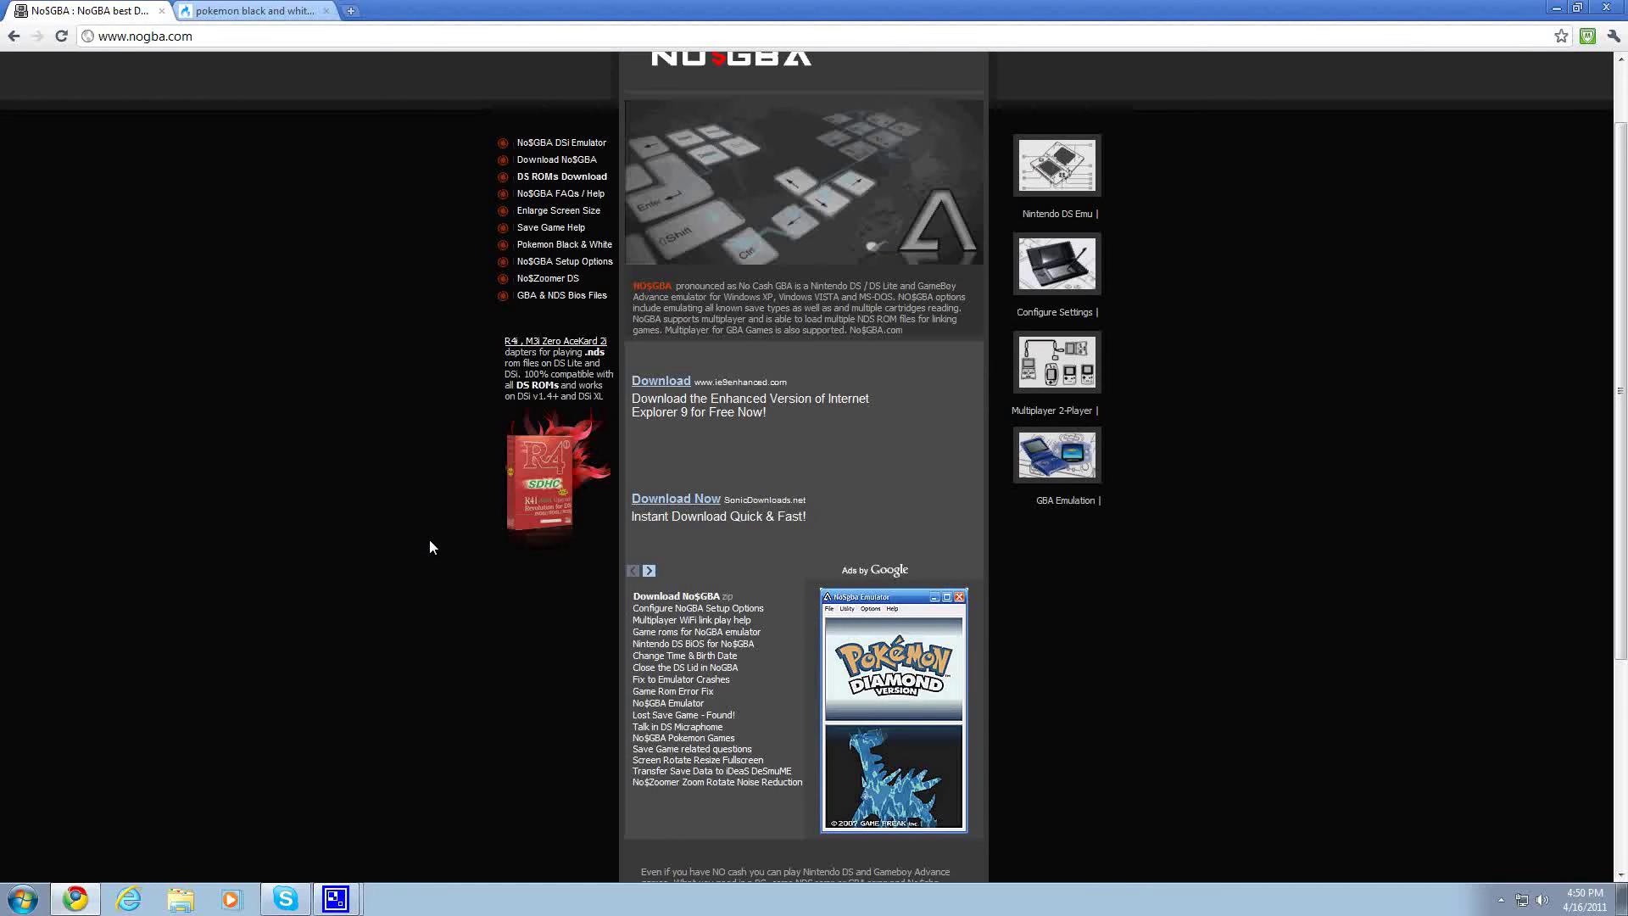
click(678, 598)
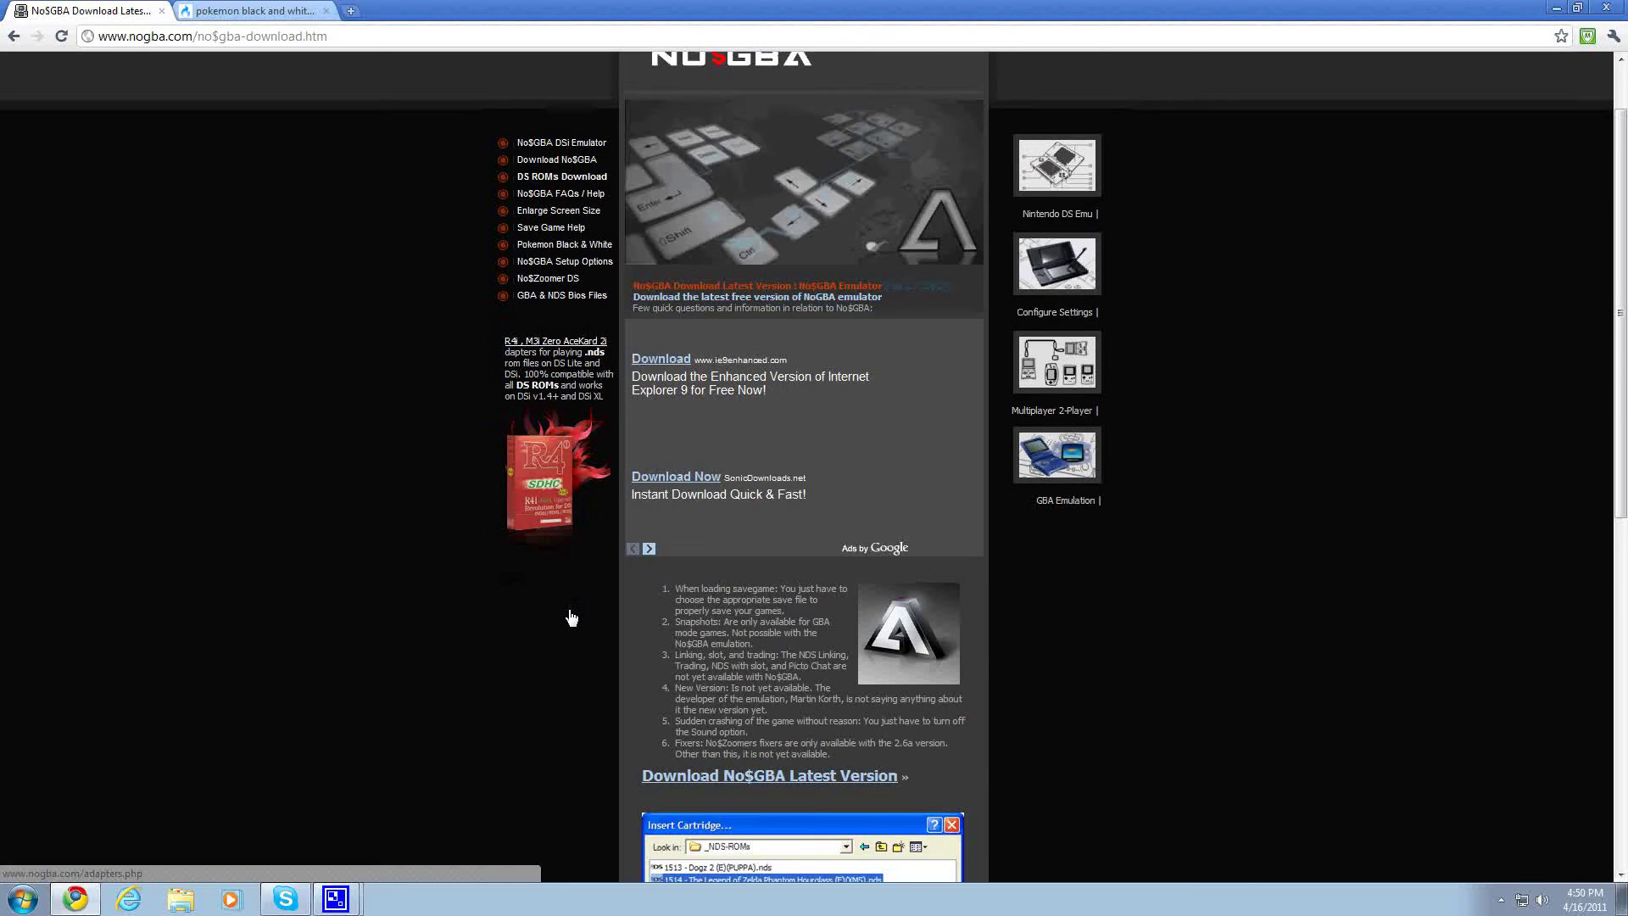
scroll(572, 617, down, 2)
click(694, 609)
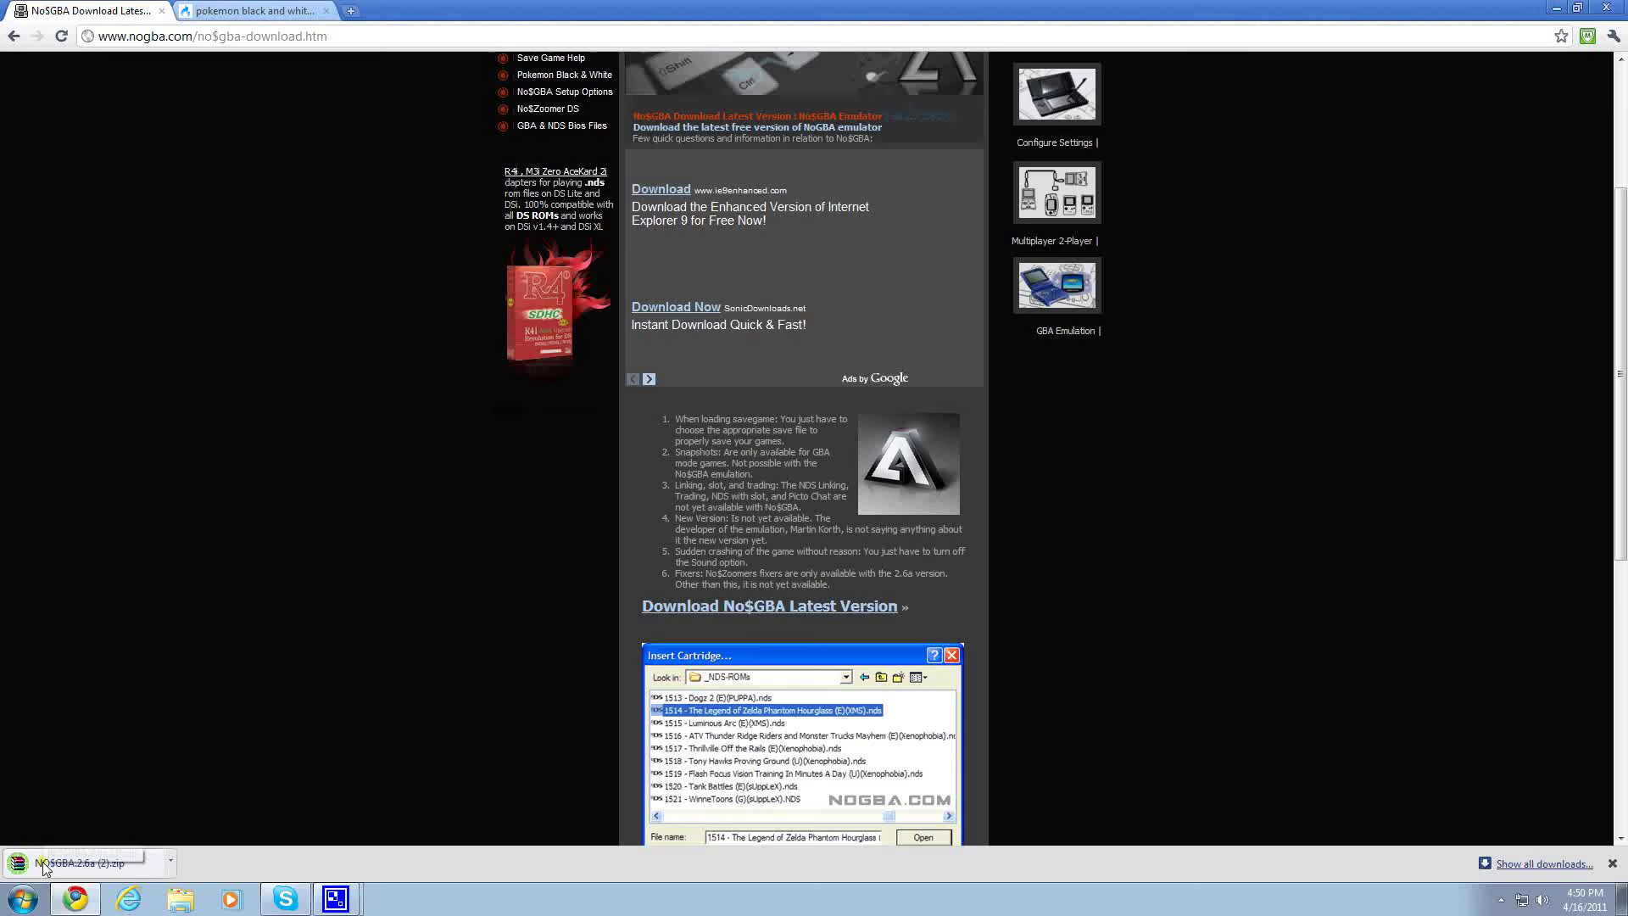
View the contents of the downloaded NO$GBA.2.6a (2).zip archive in WinRAR, dismissing the licence reminder, and close the archive
click(44, 864)
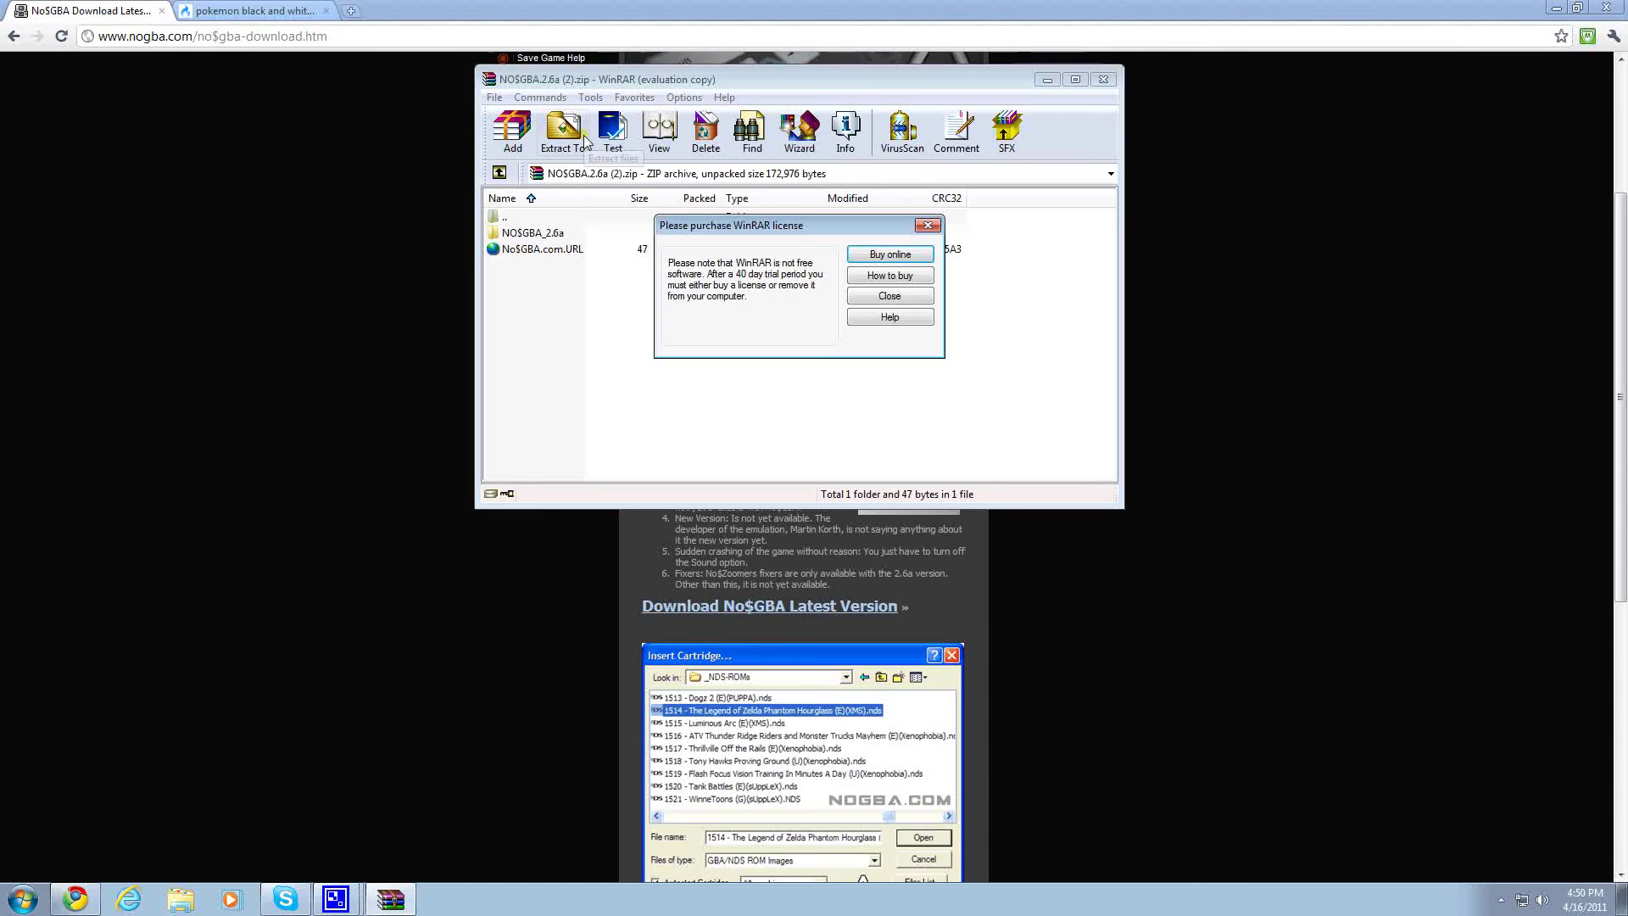
click(928, 225)
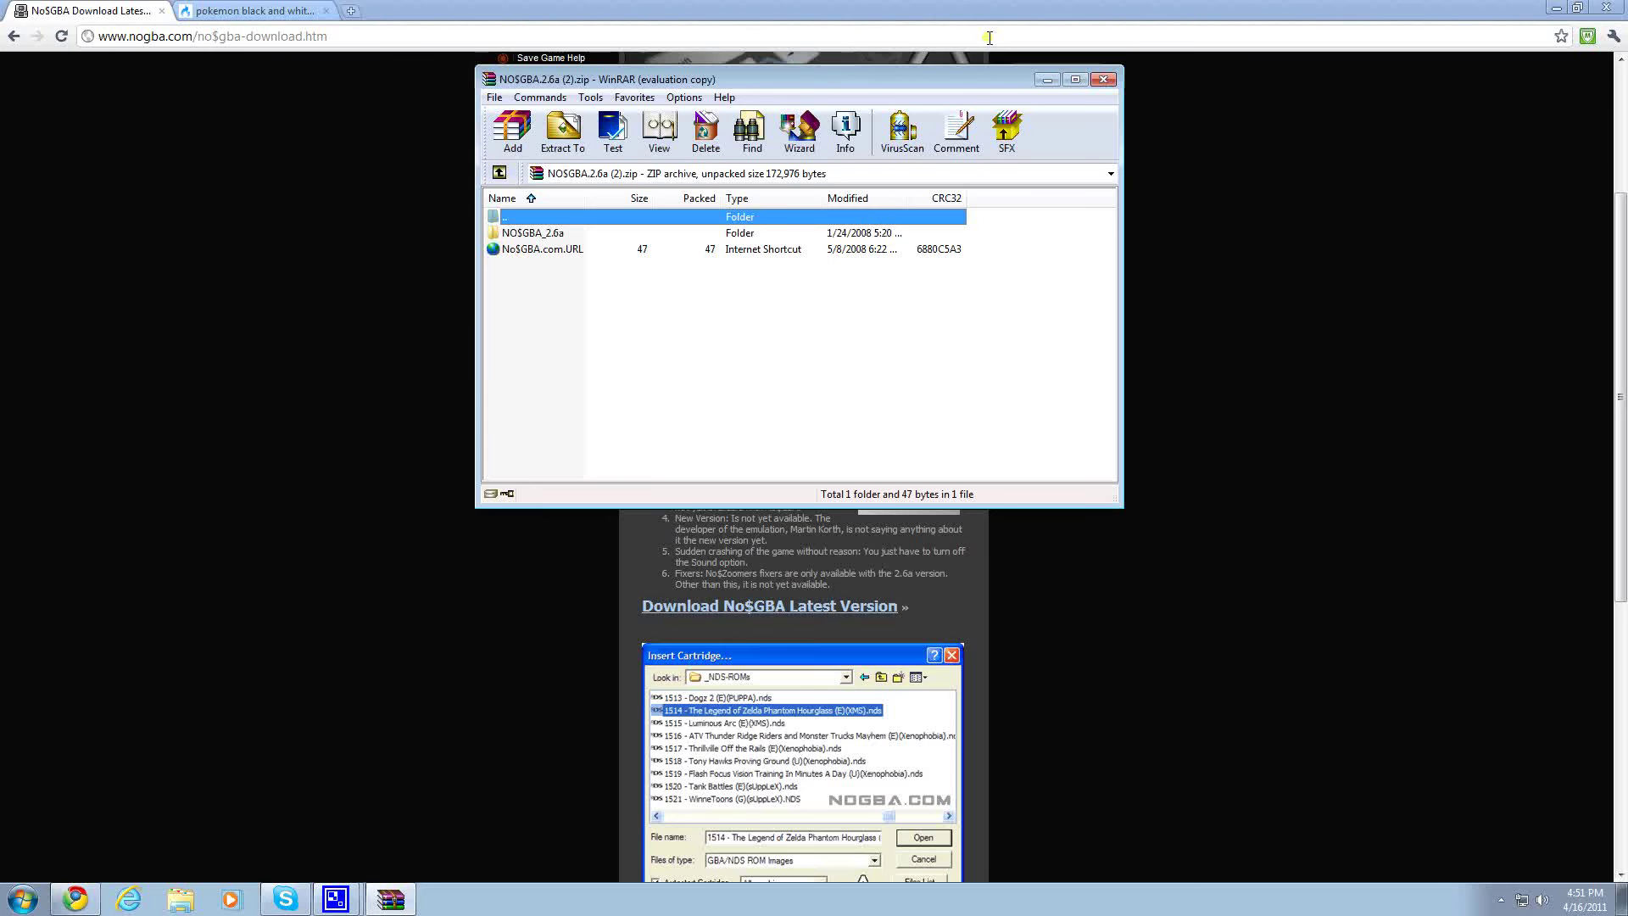
click(1103, 78)
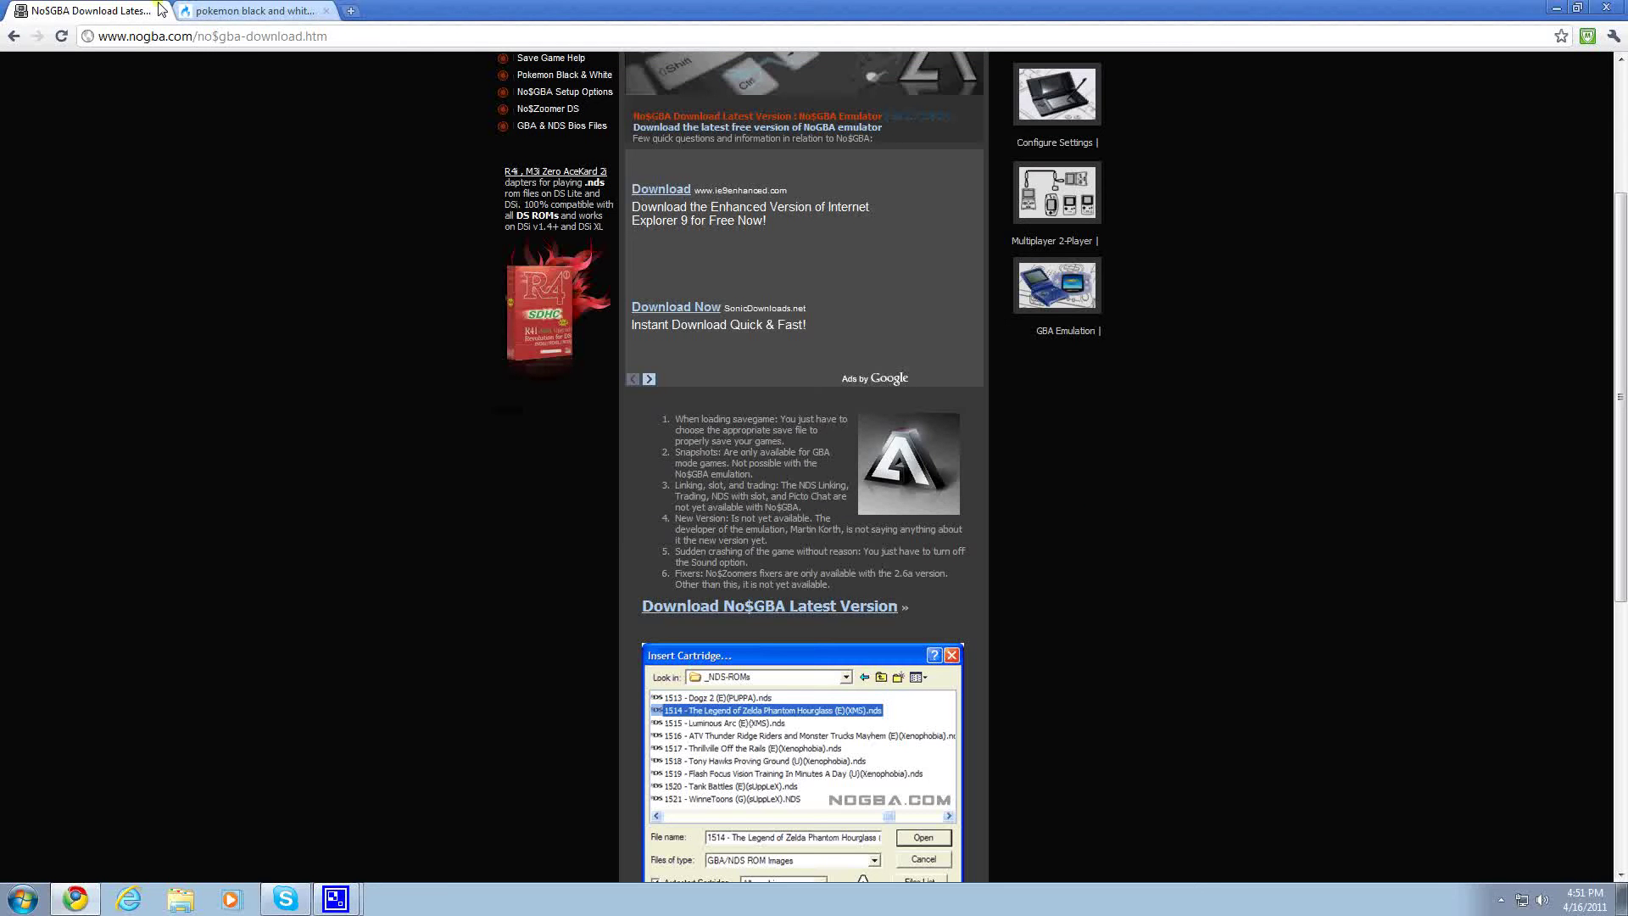
Start the MediaFire download of pokemon black and white.rar and close the browser
click(198, 10)
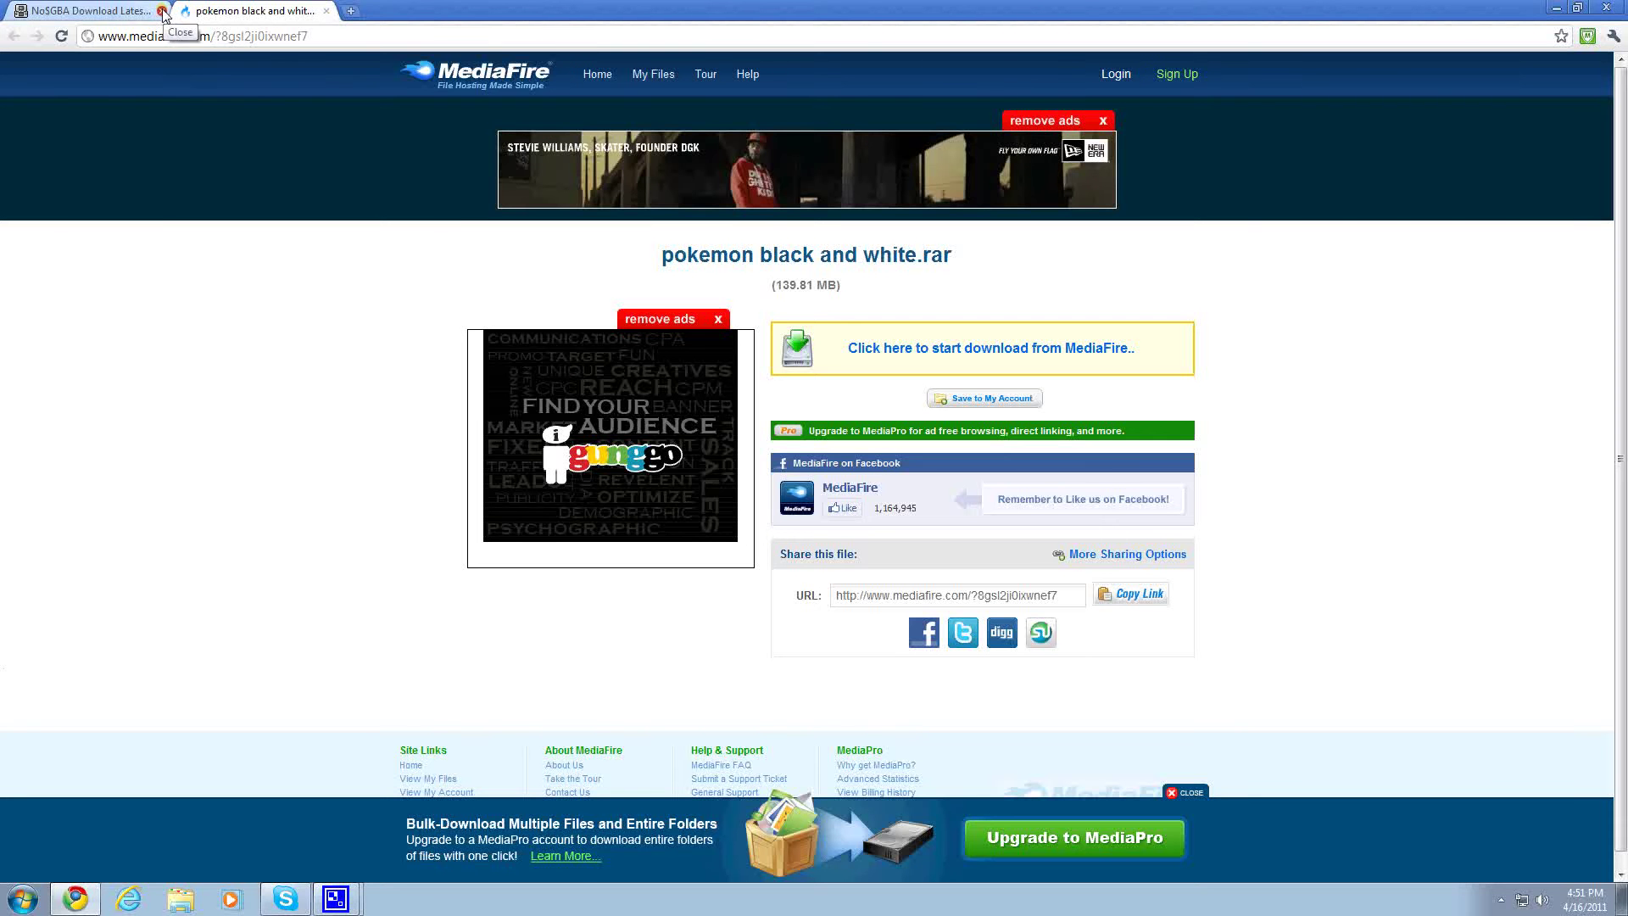
click(161, 10)
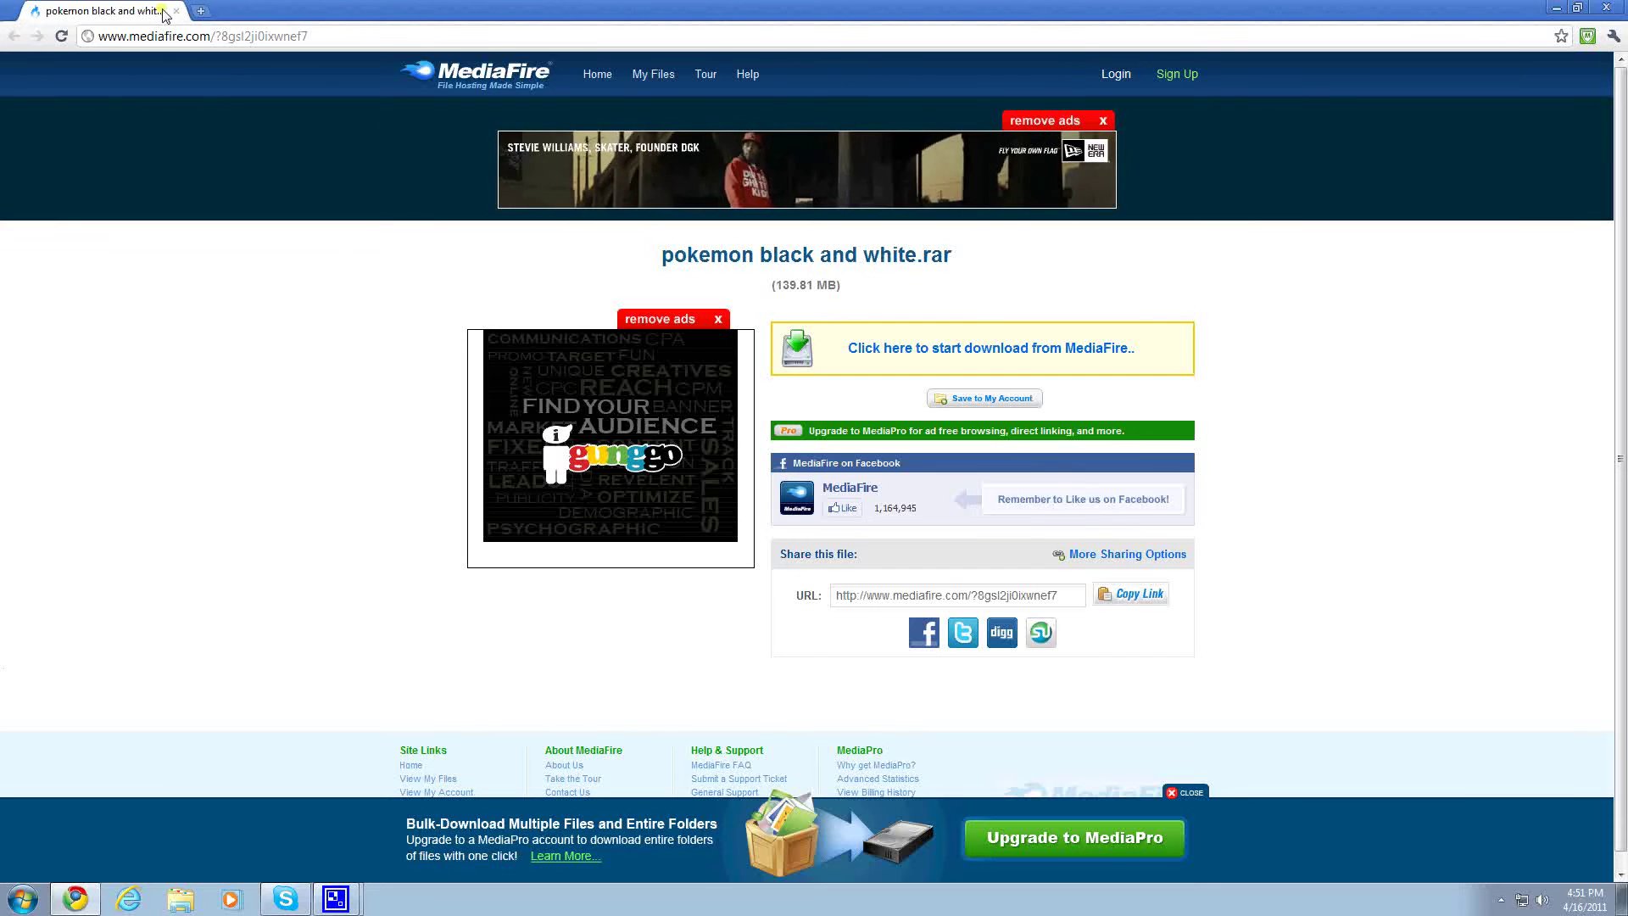
click(859, 348)
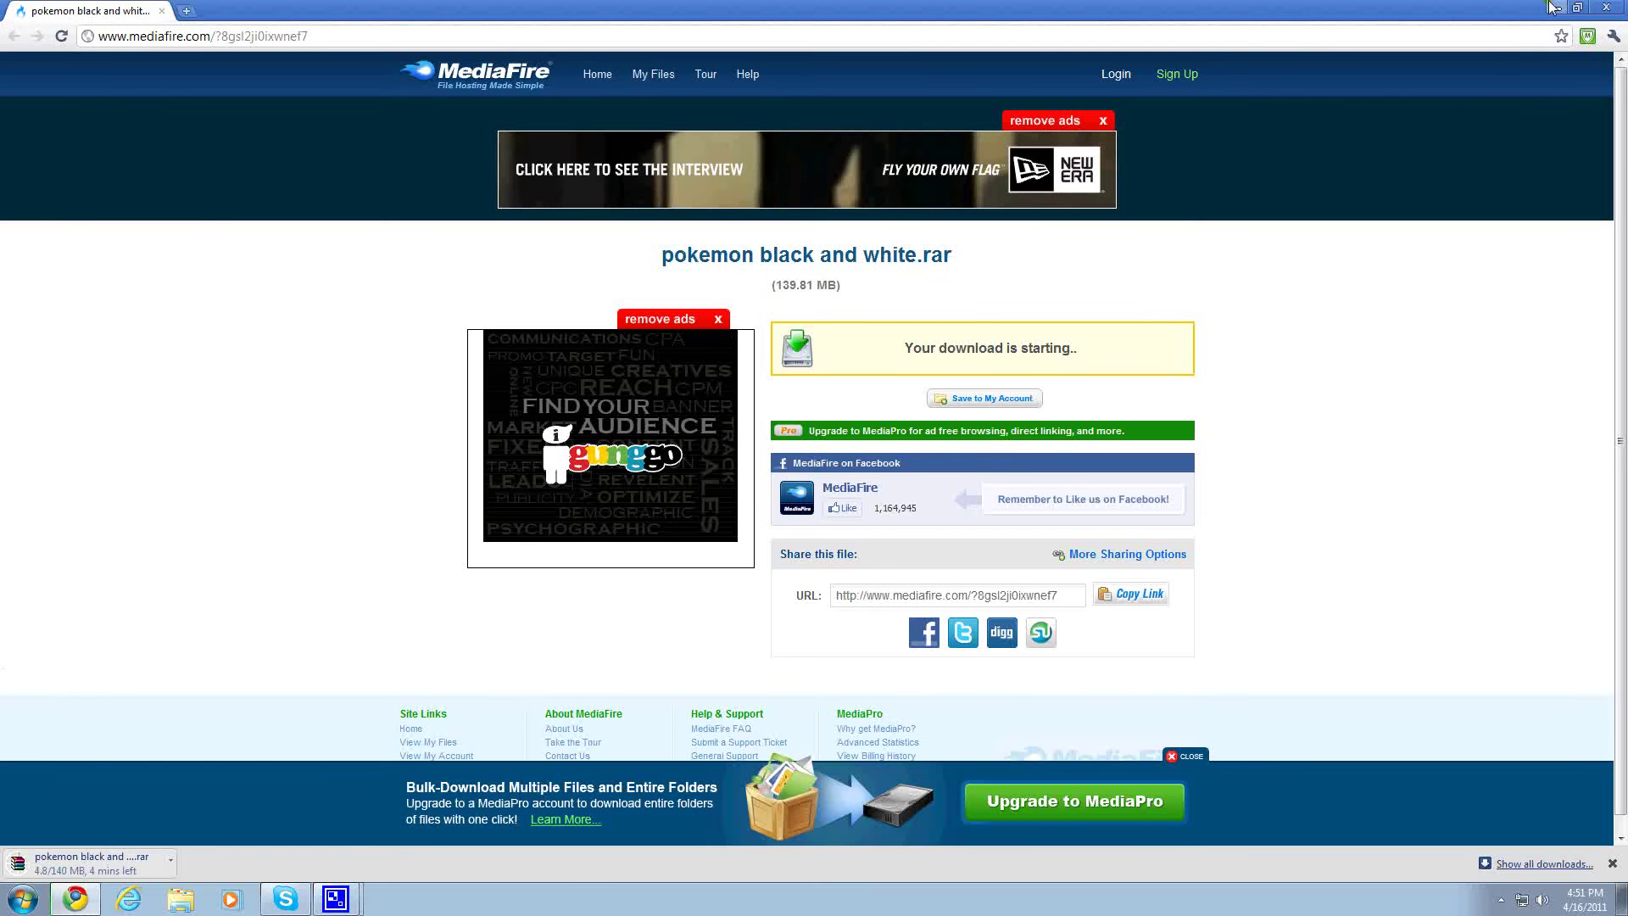
click(1605, 6)
click(769, 484)
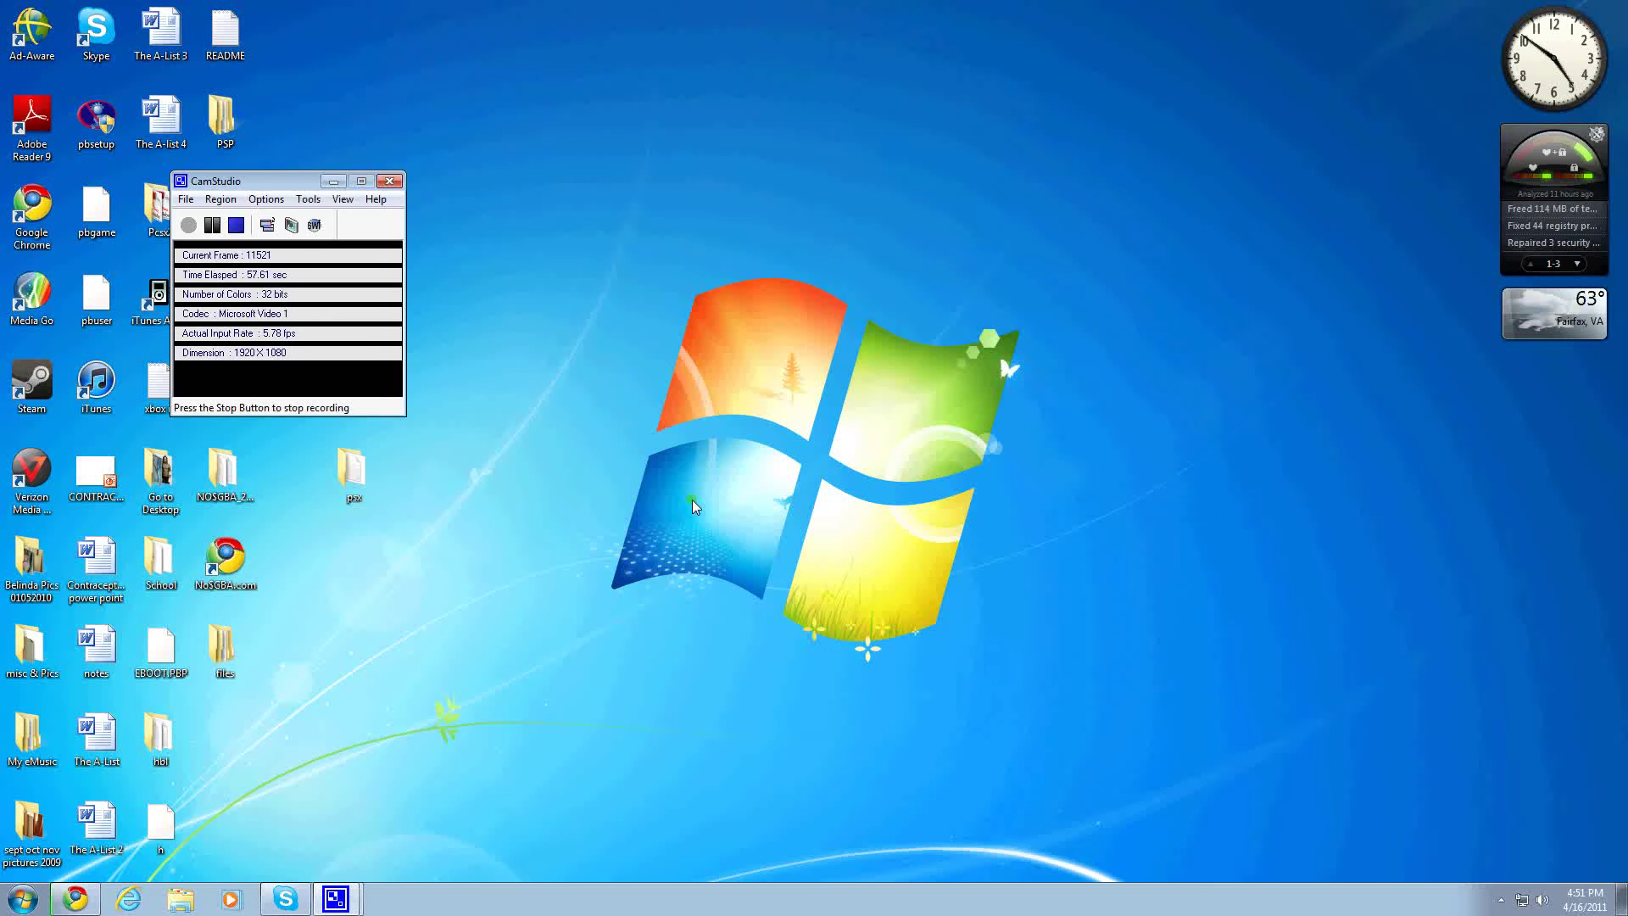
Move the CamStudio window off the desktop icons and launch NO$GBA from the NO$GBA_2.6a folder
drag(182, 243, 938, 237)
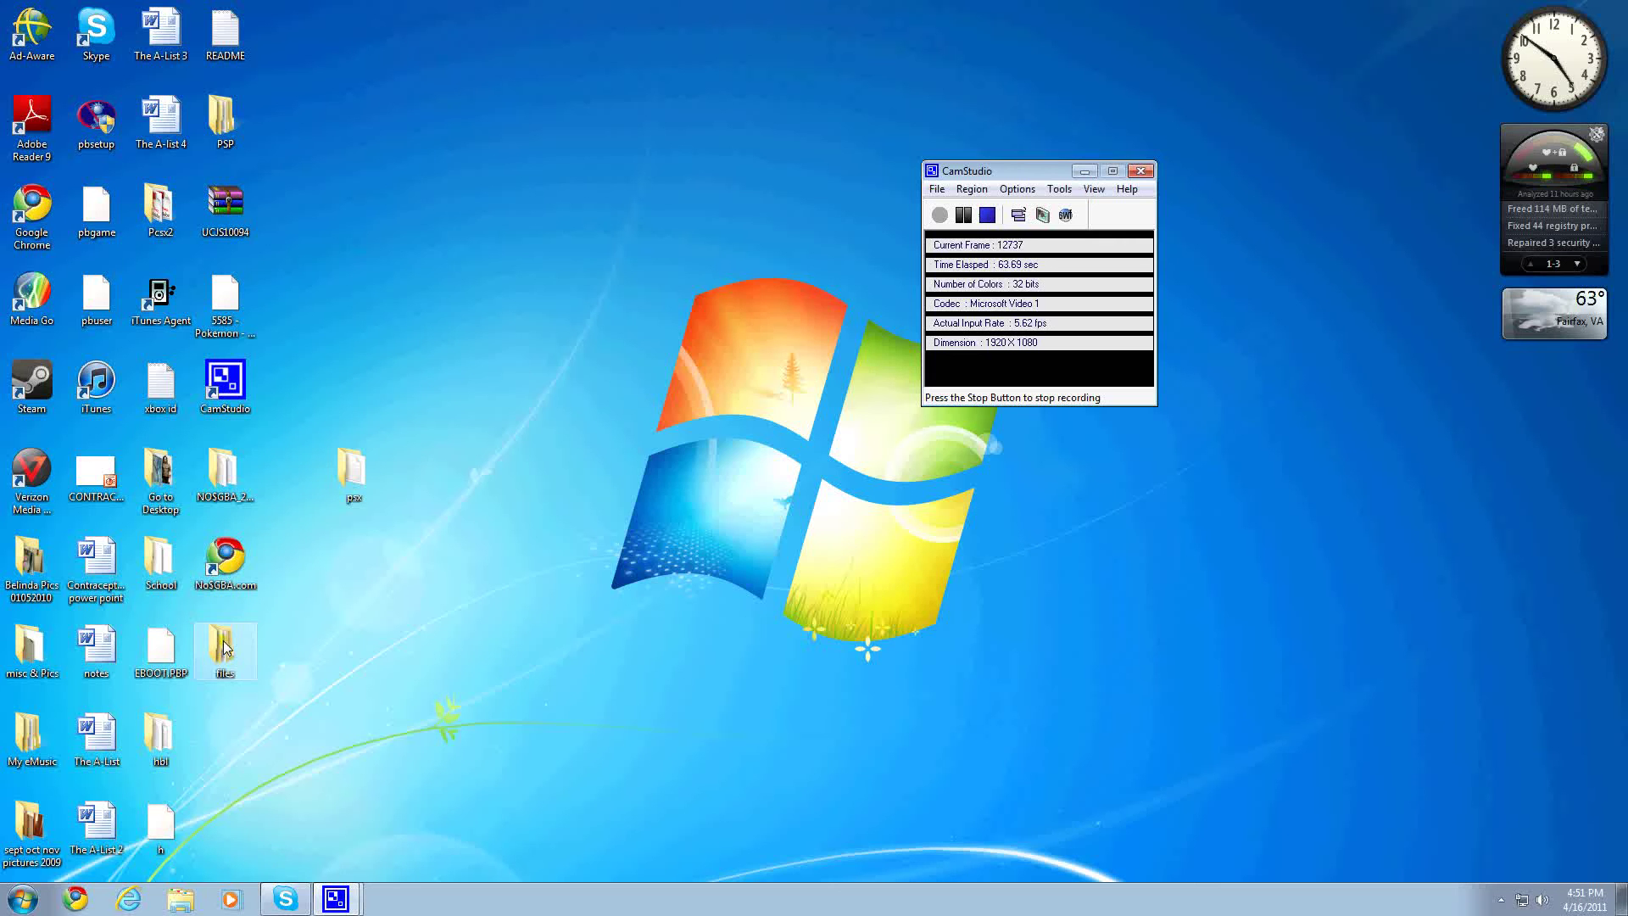
double_click(224, 475)
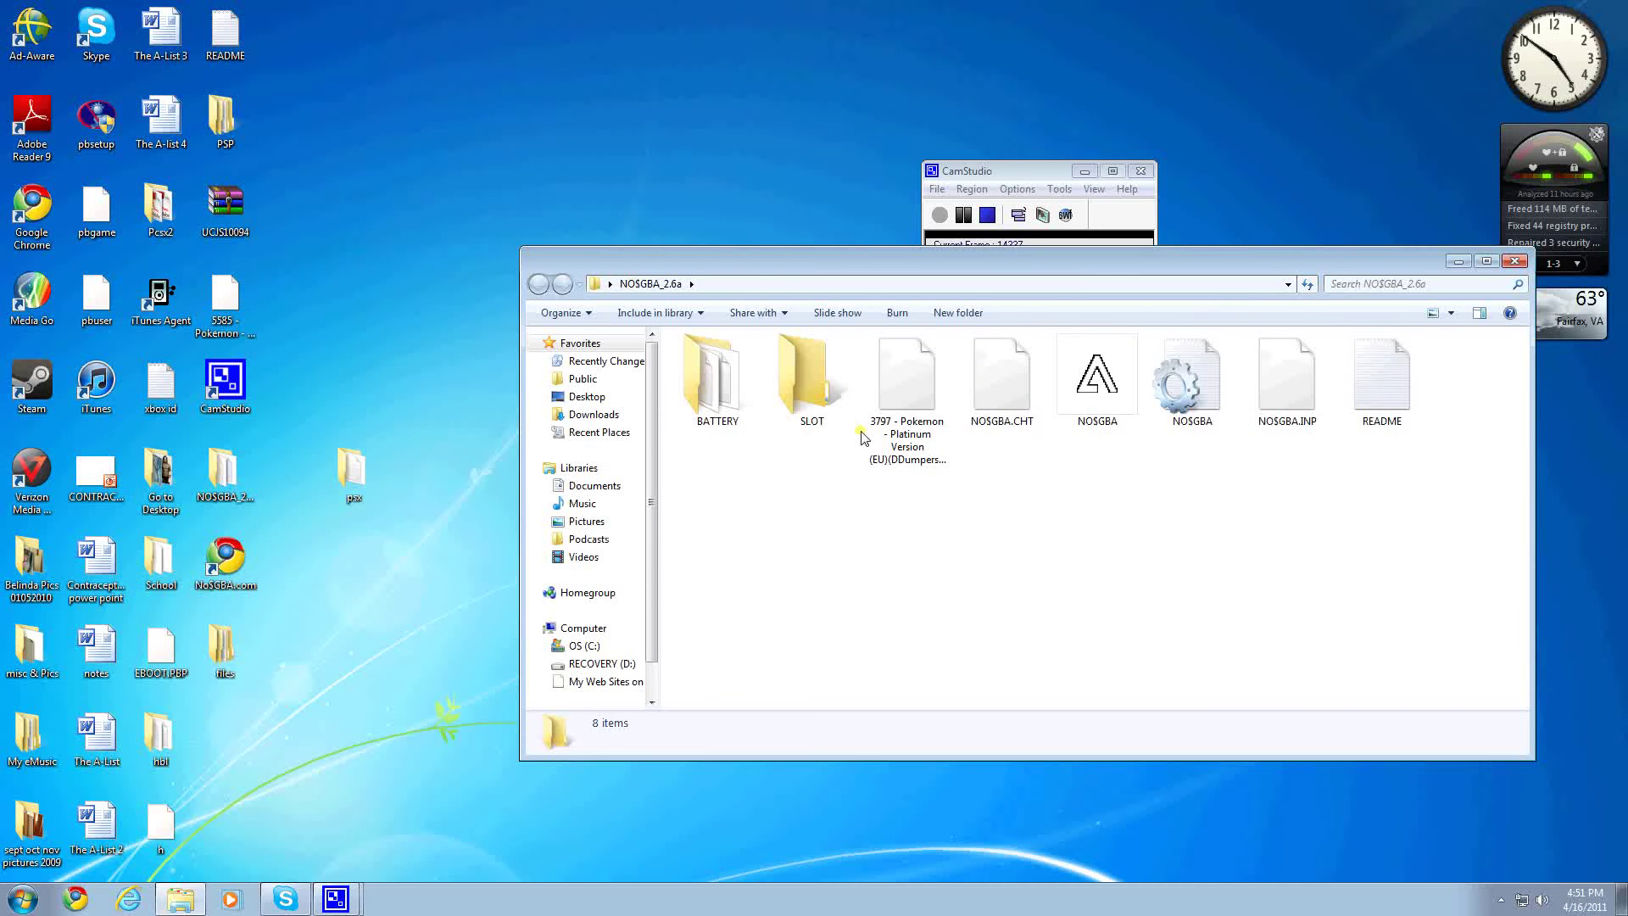
click(1085, 385)
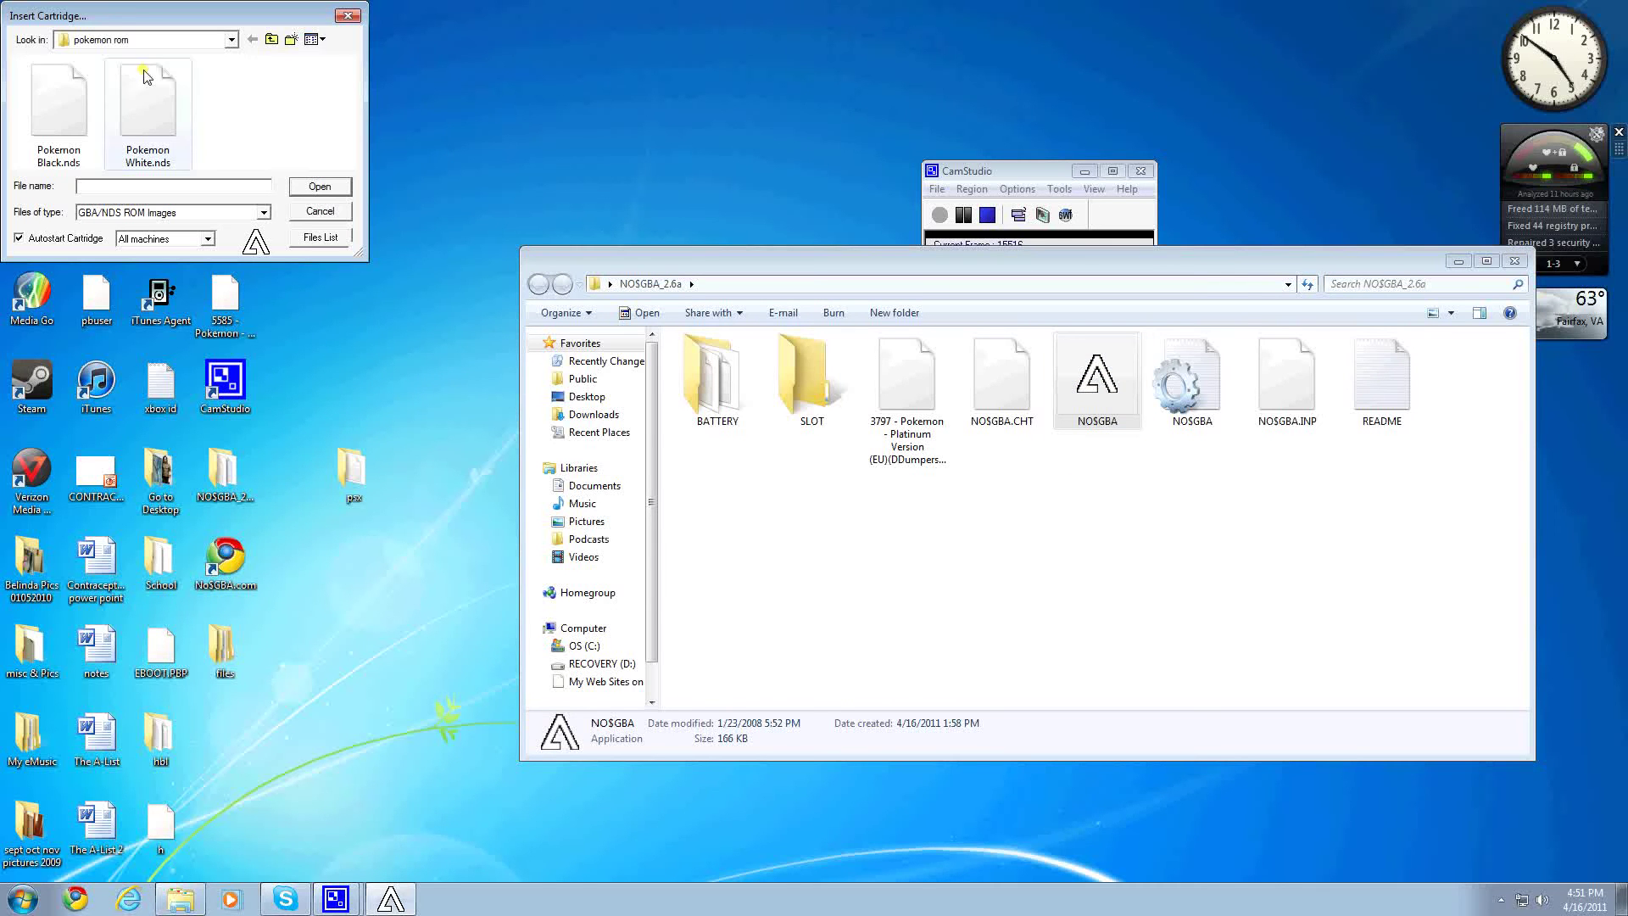
Load the Pokemon Black.nds cartridge from the pokemon rom folder inside the desktop's files folder
click(272, 40)
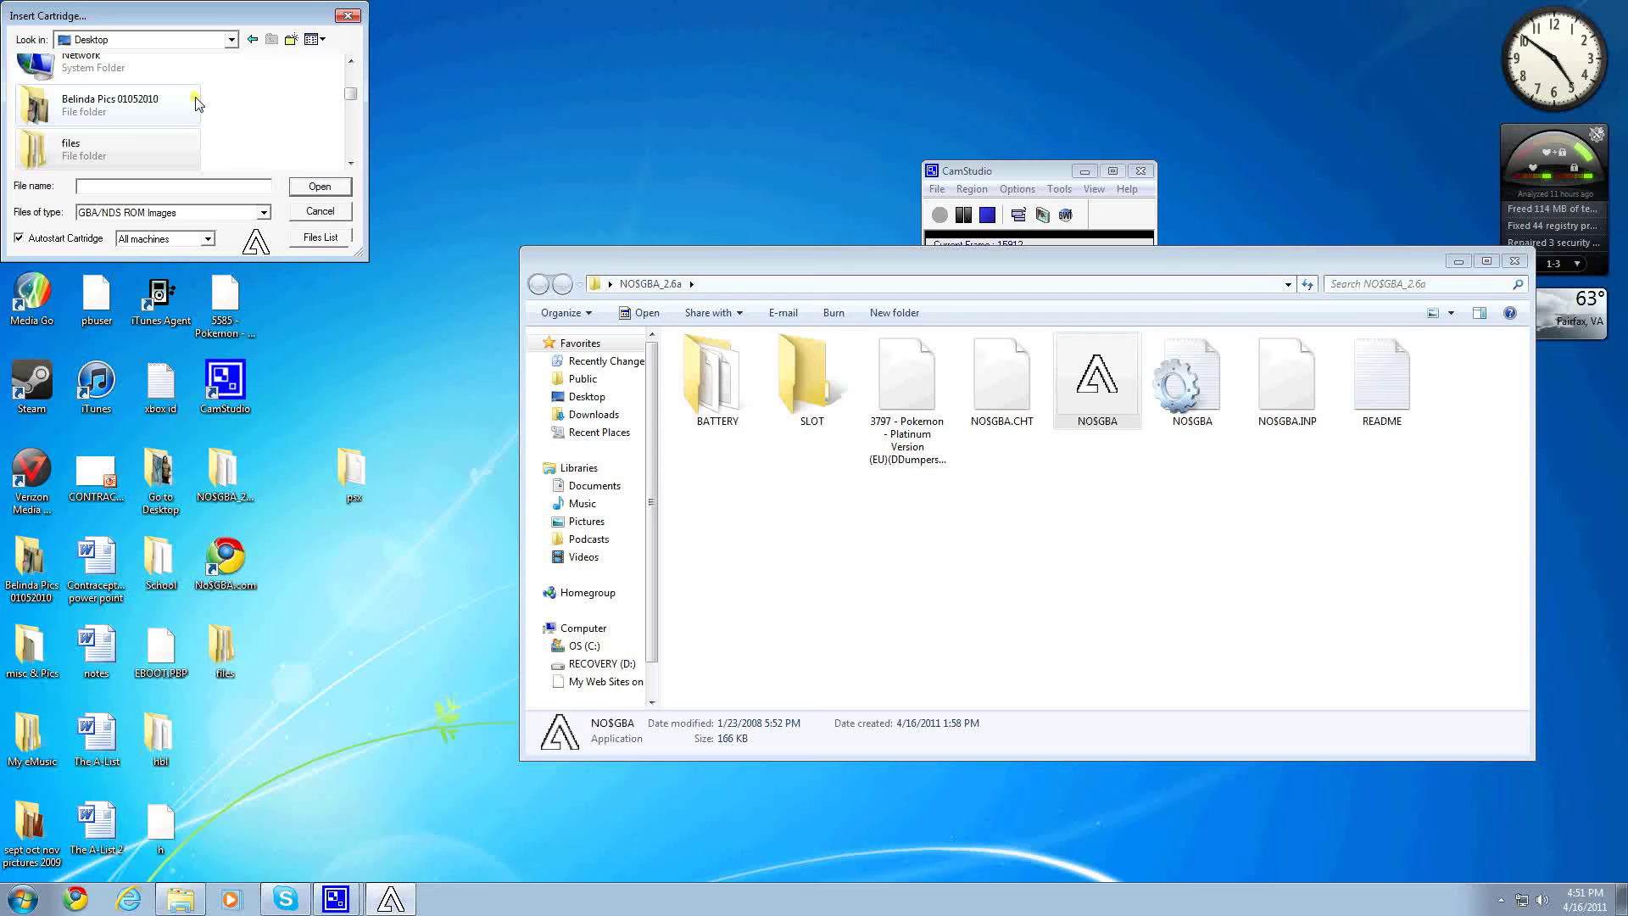
double_click(144, 146)
double_click(212, 99)
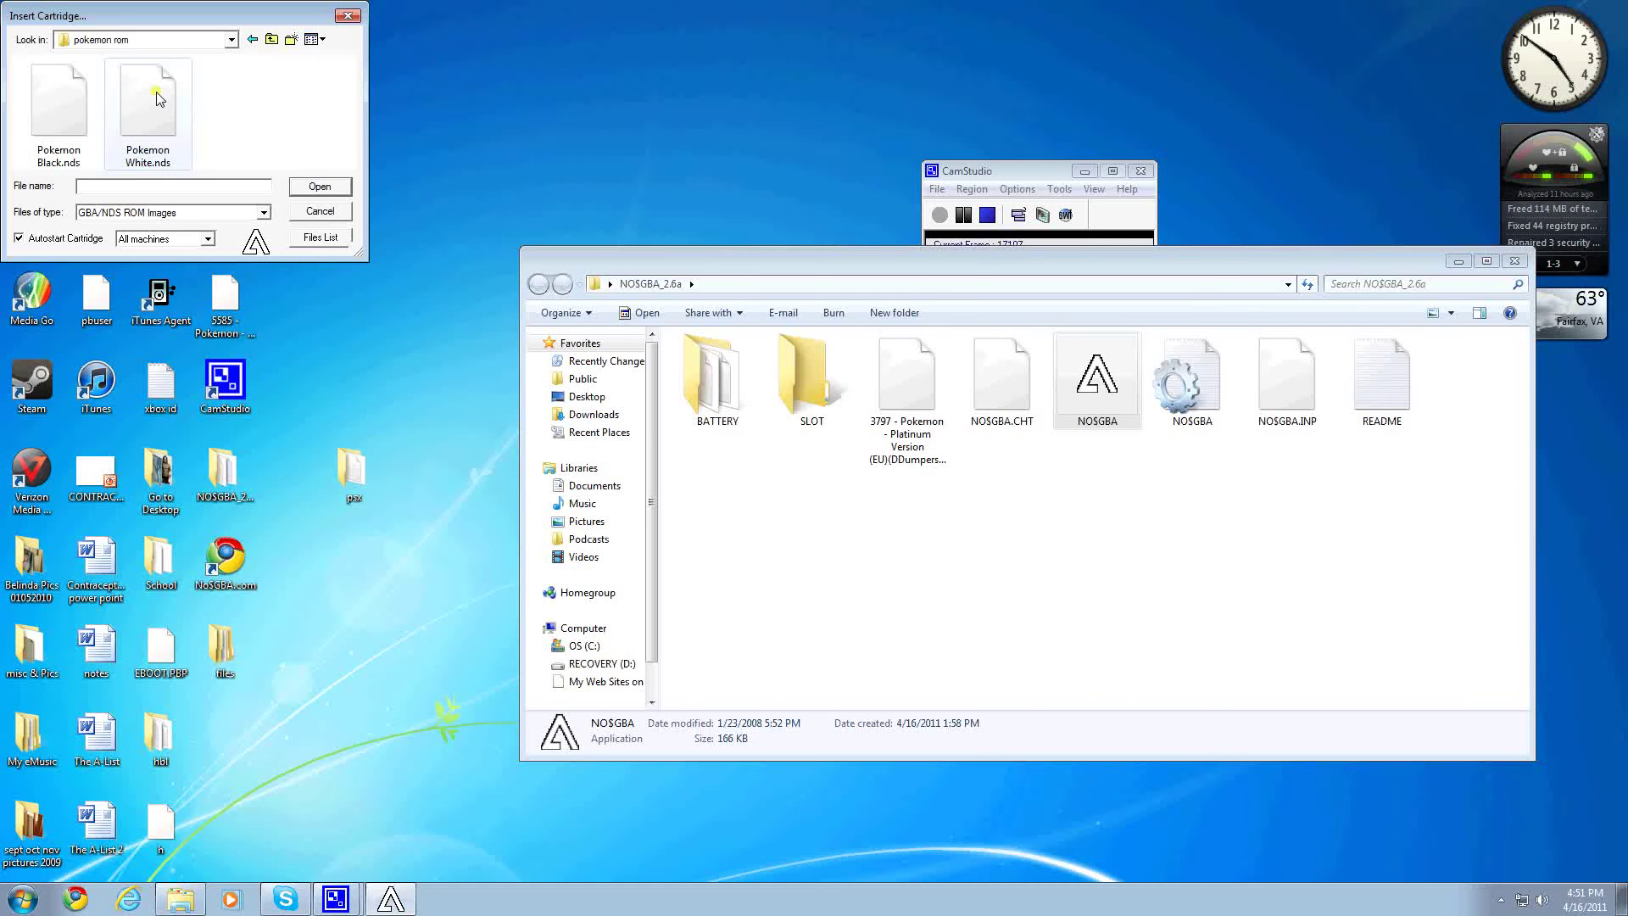
click(64, 102)
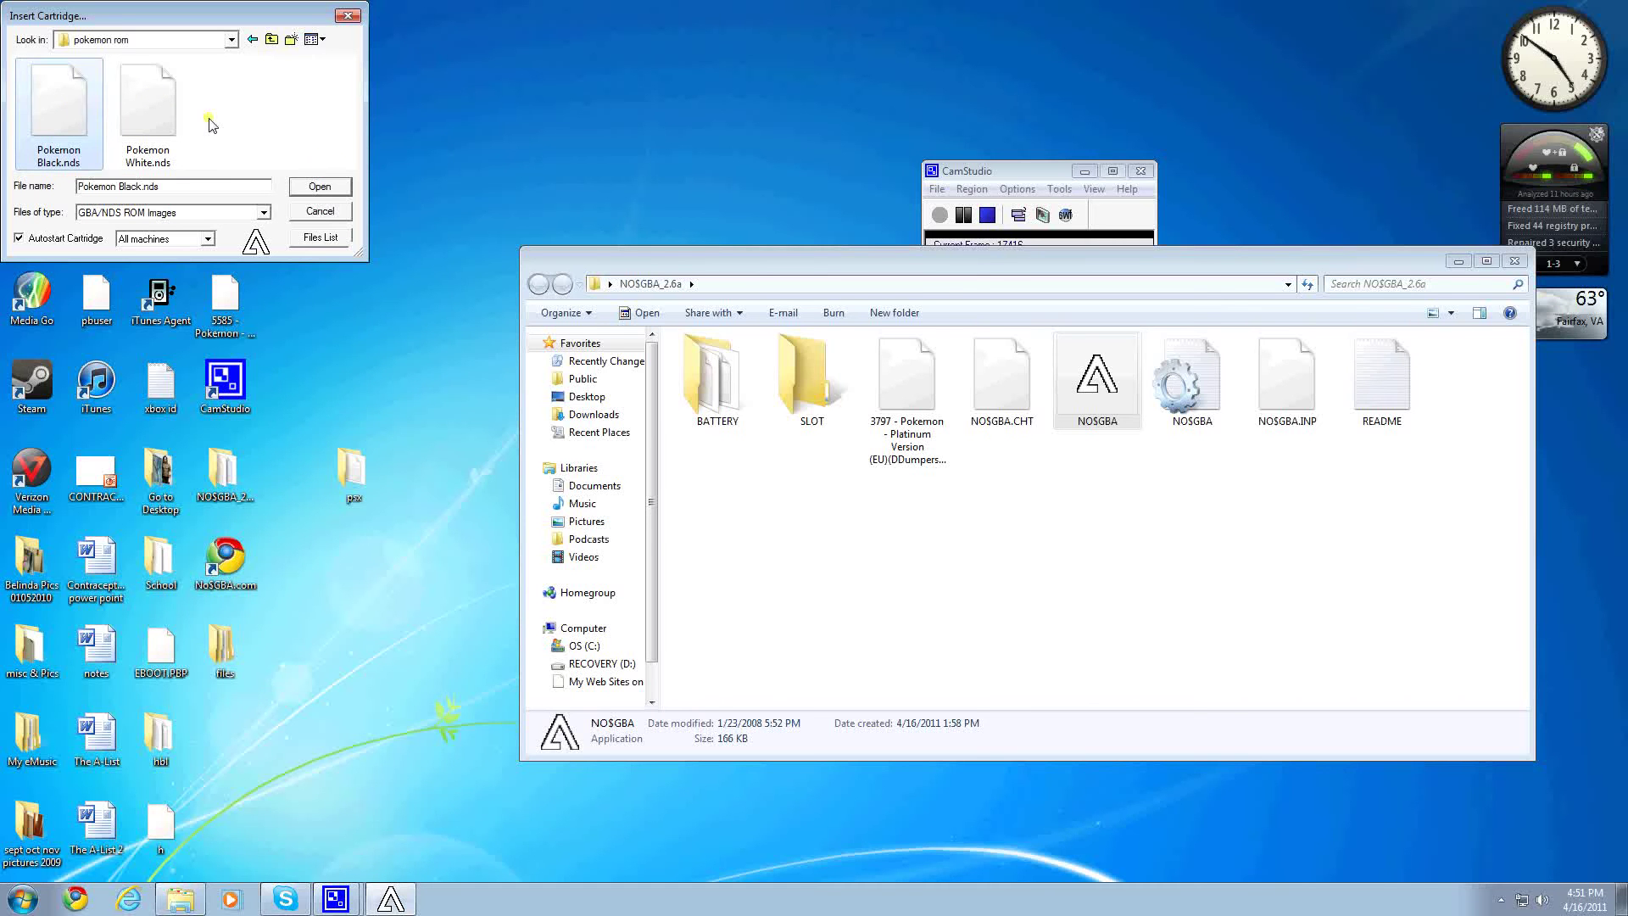
click(320, 187)
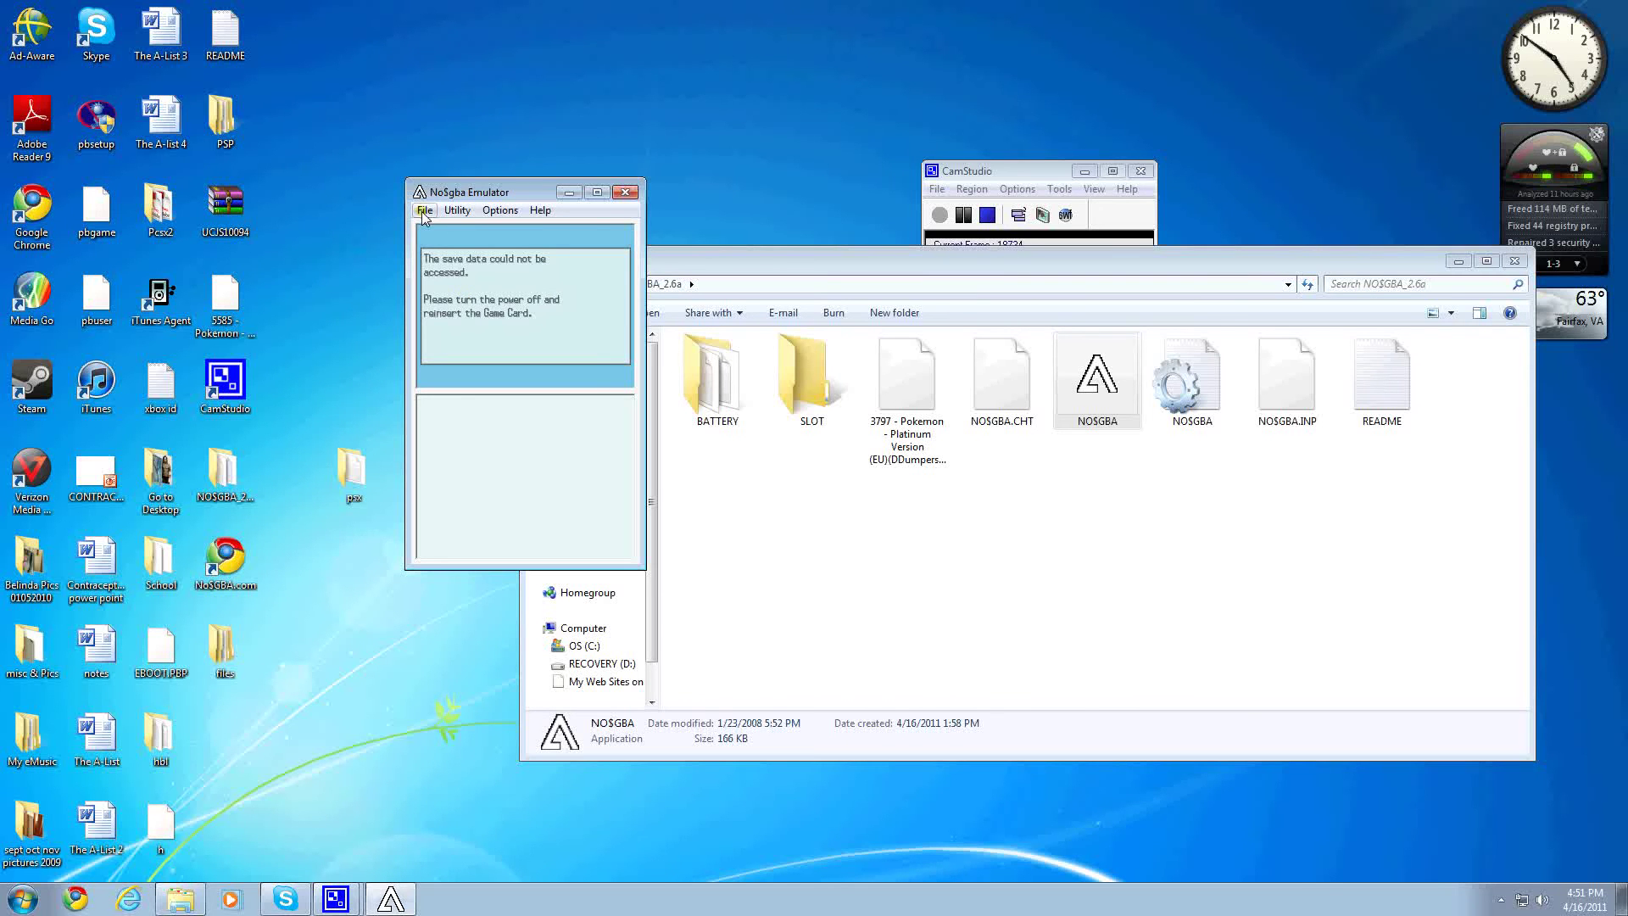
Open the emulator's cheat list, move its window aside and start a new cheat entry
click(489, 211)
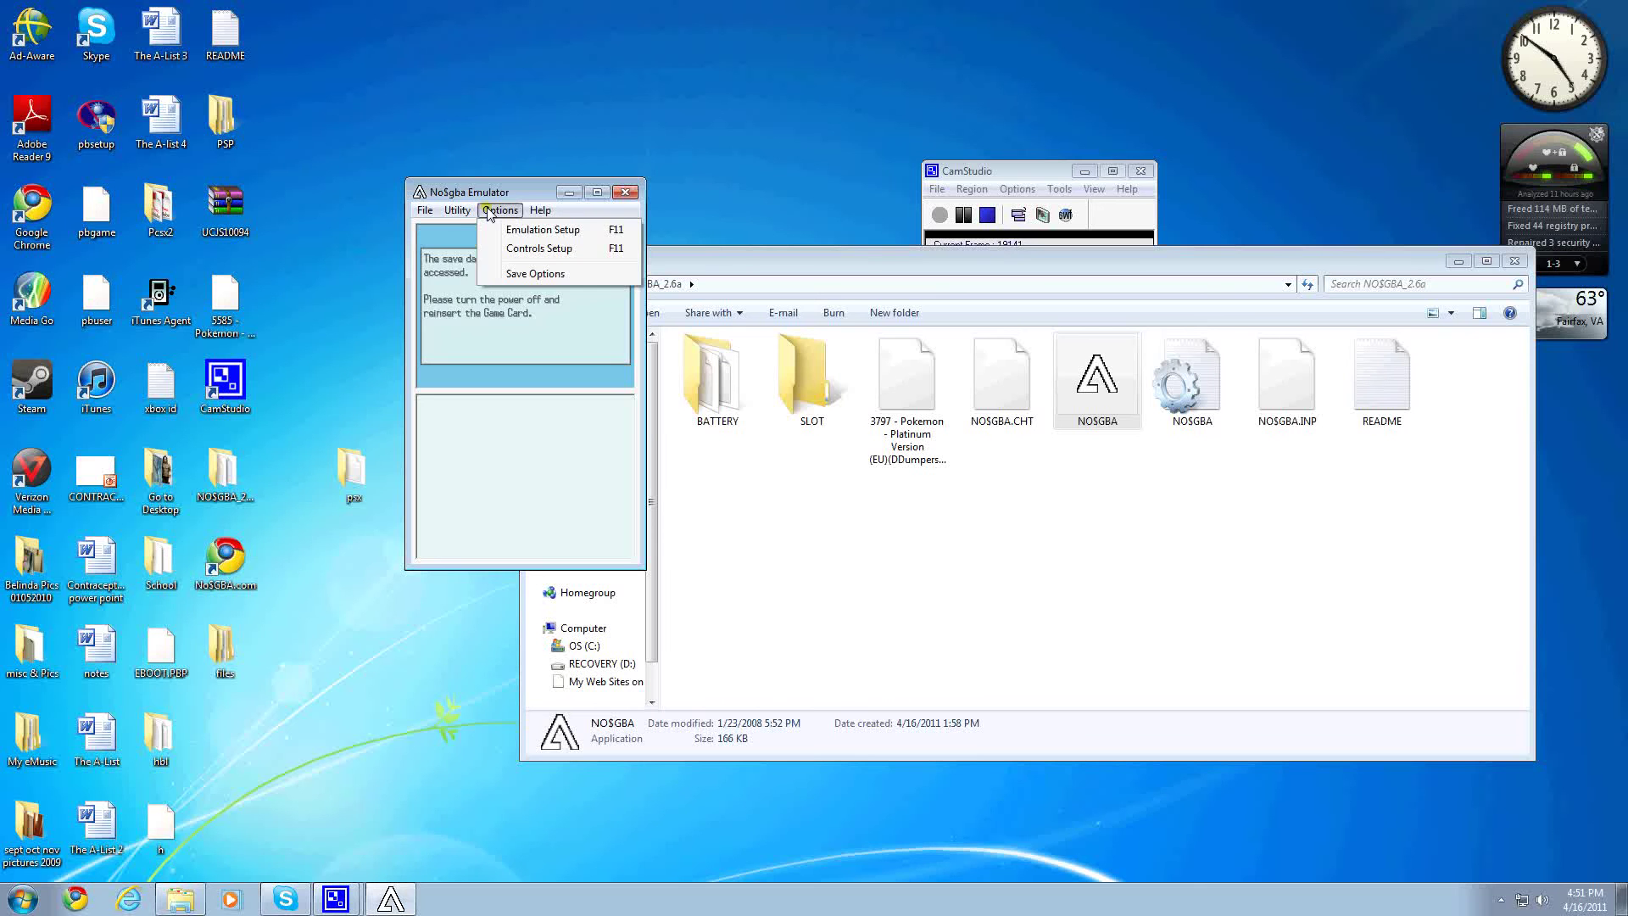
mouse_move(459, 214)
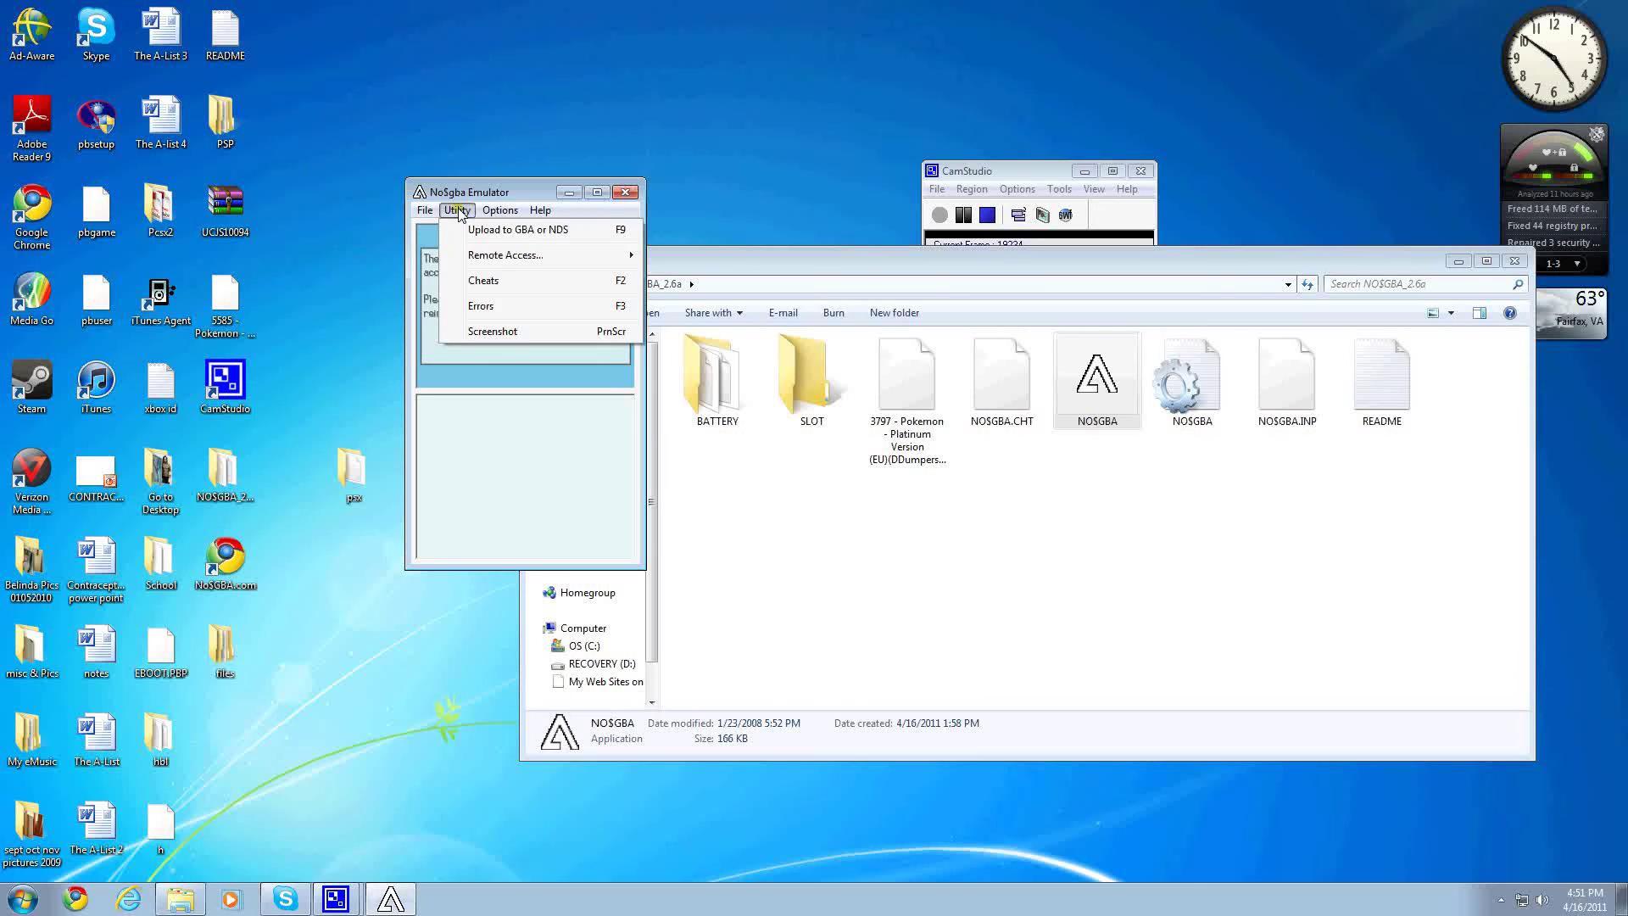
click(504, 282)
drag(499, 229, 616, 229)
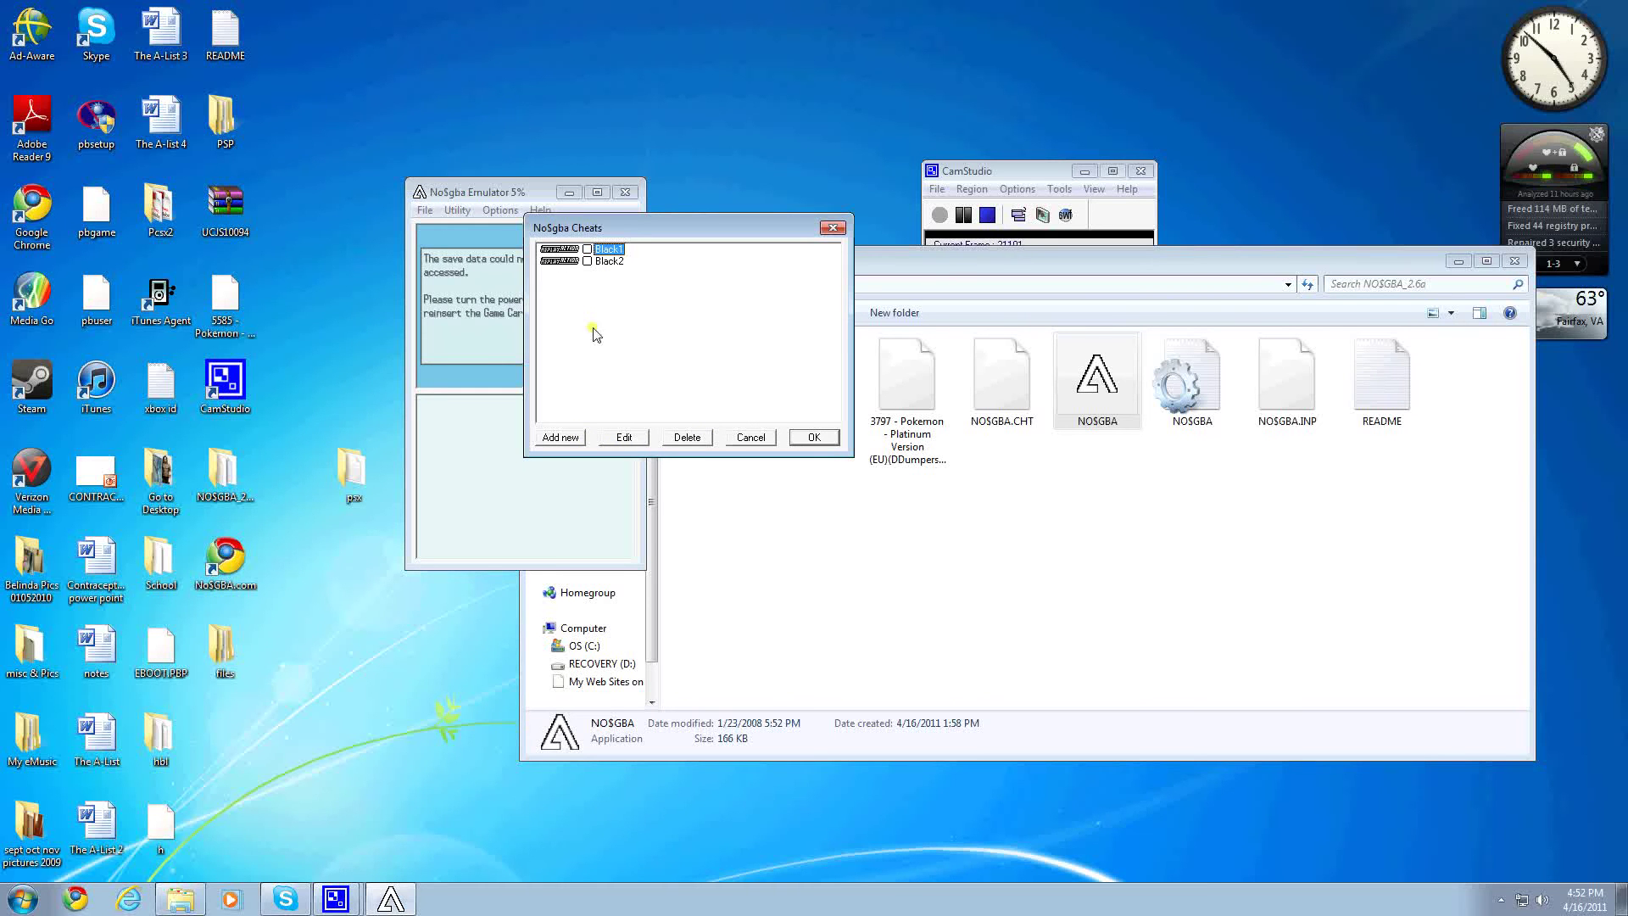
click(559, 437)
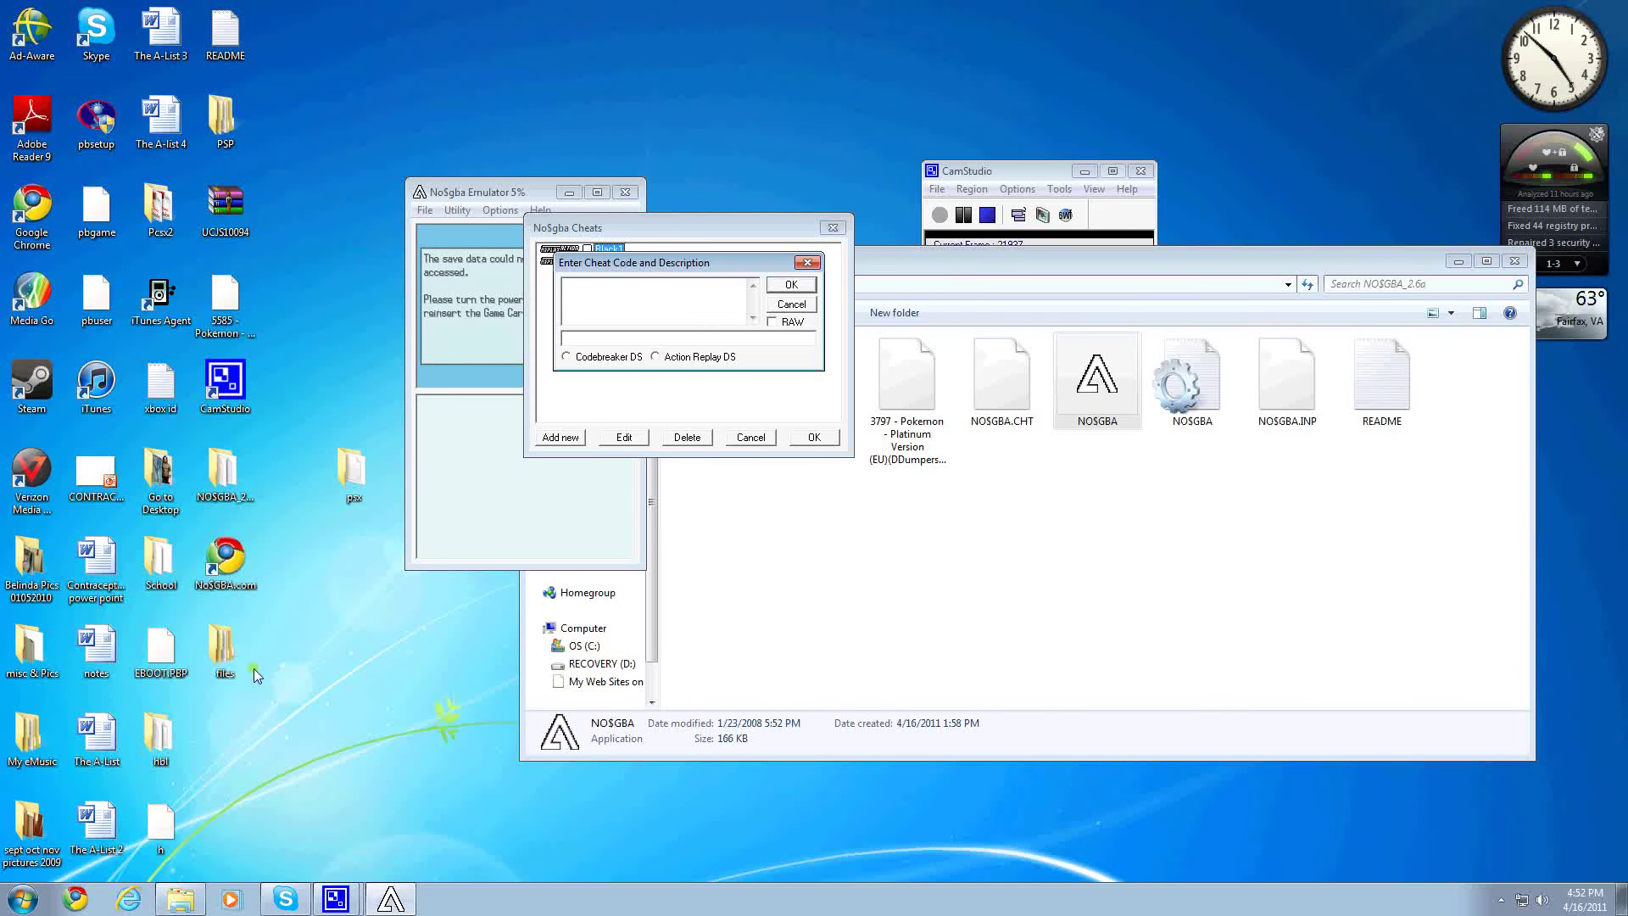
Open the Pokemon BW No Gba Fix text file from files > codes and place its window beside the cheat entry
double_click(222, 651)
double_click(735, 407)
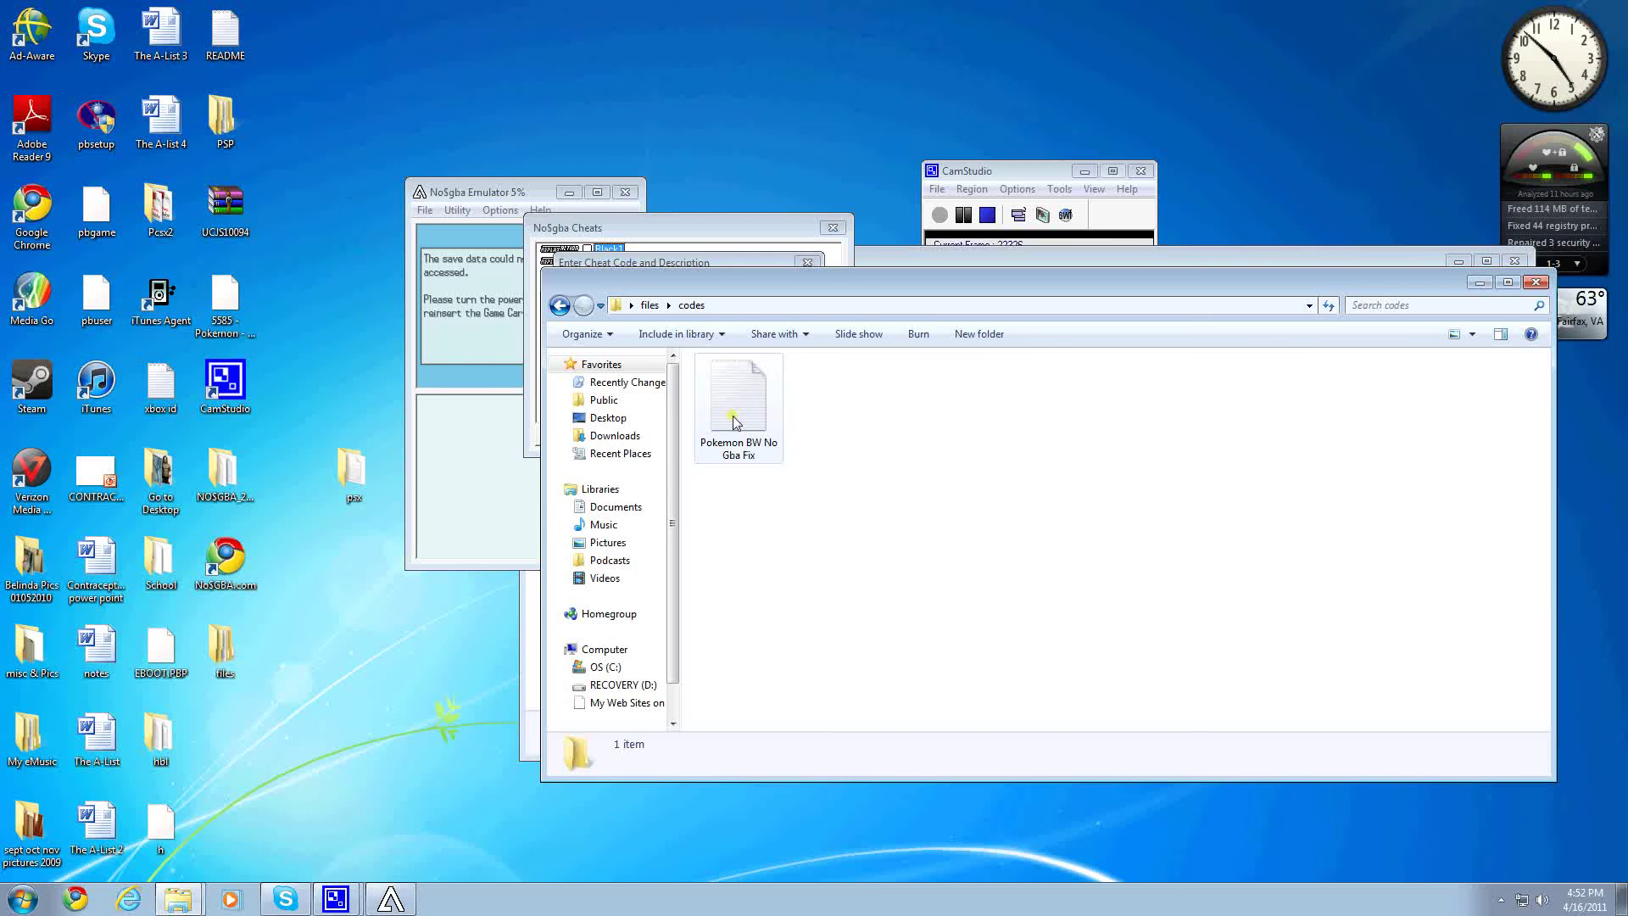
double_click(736, 415)
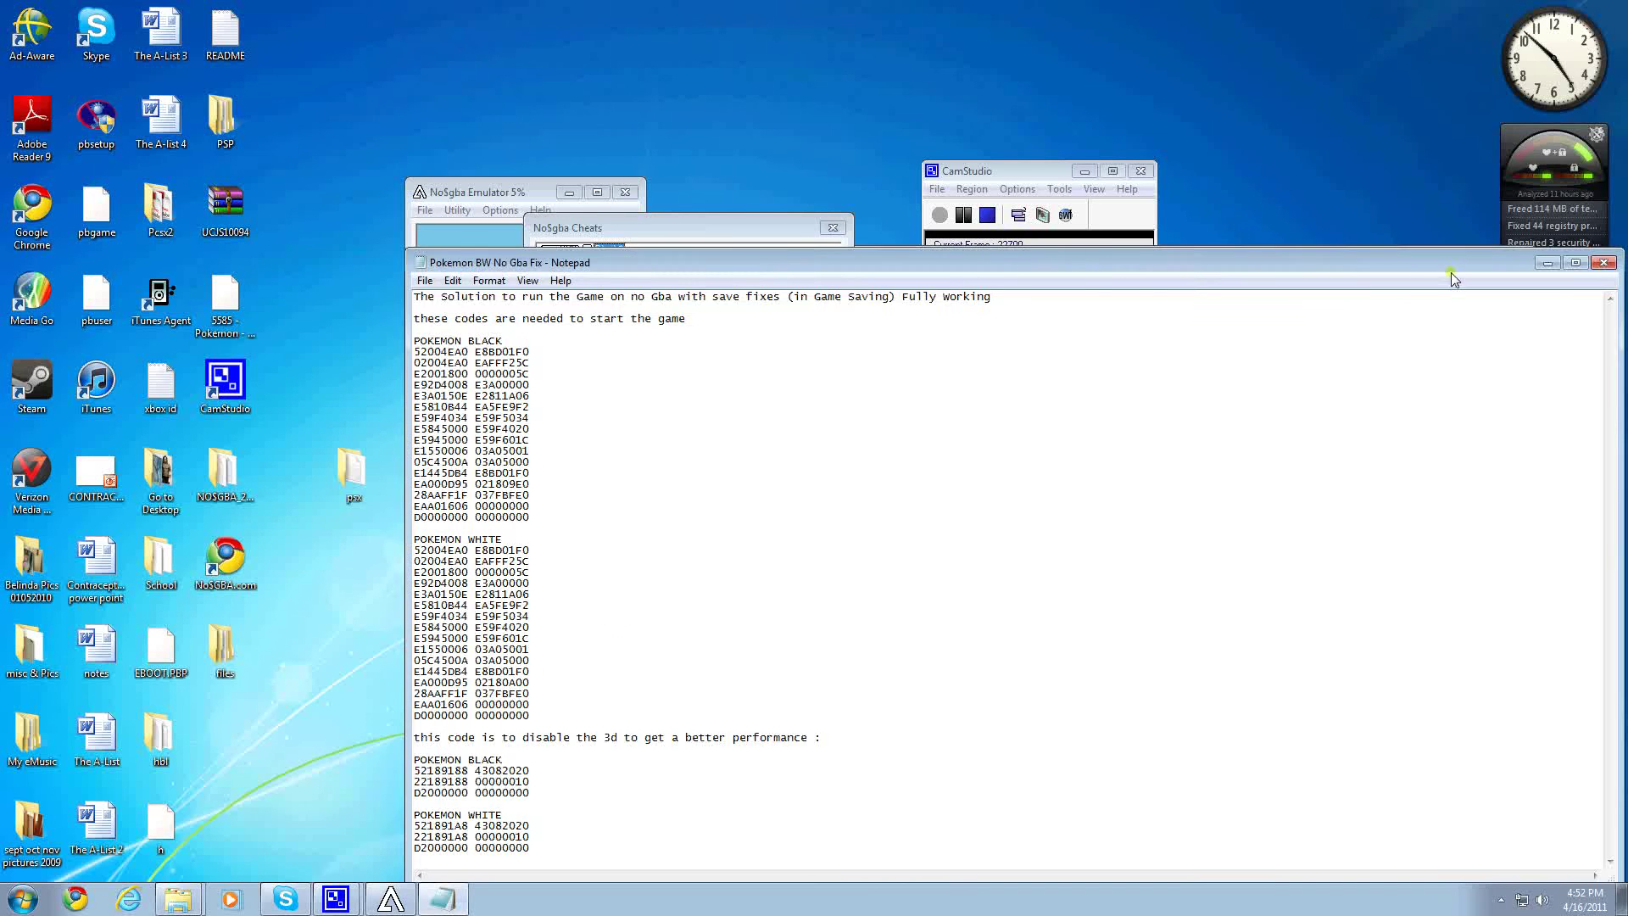
drag(1451, 272, 1420, 487)
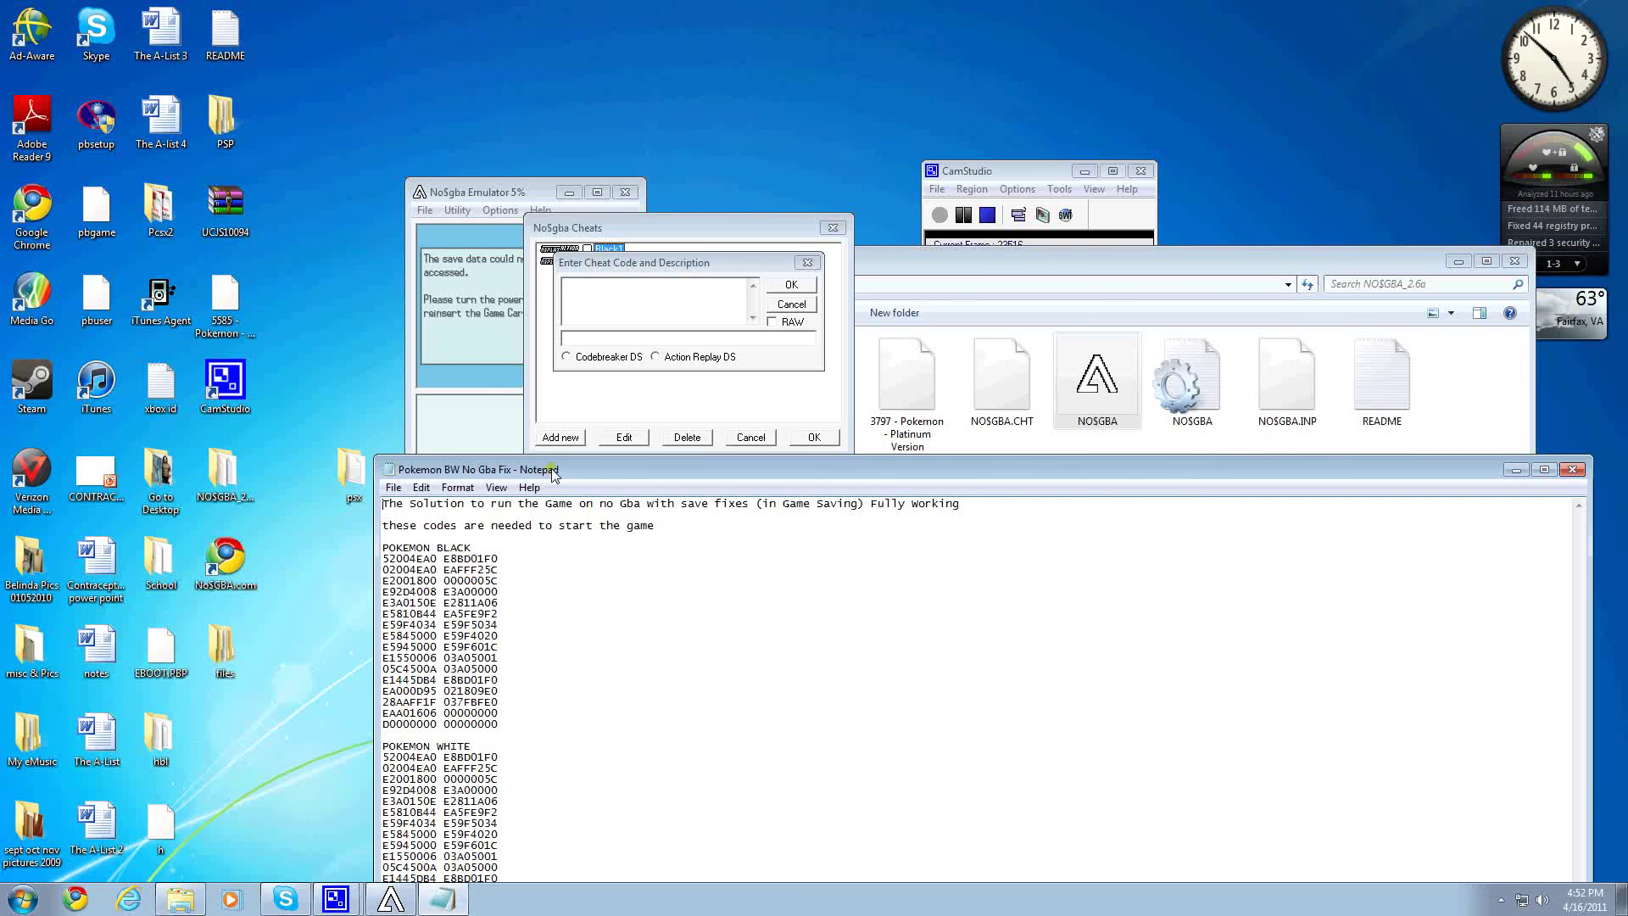
drag(552, 475, 1055, 364)
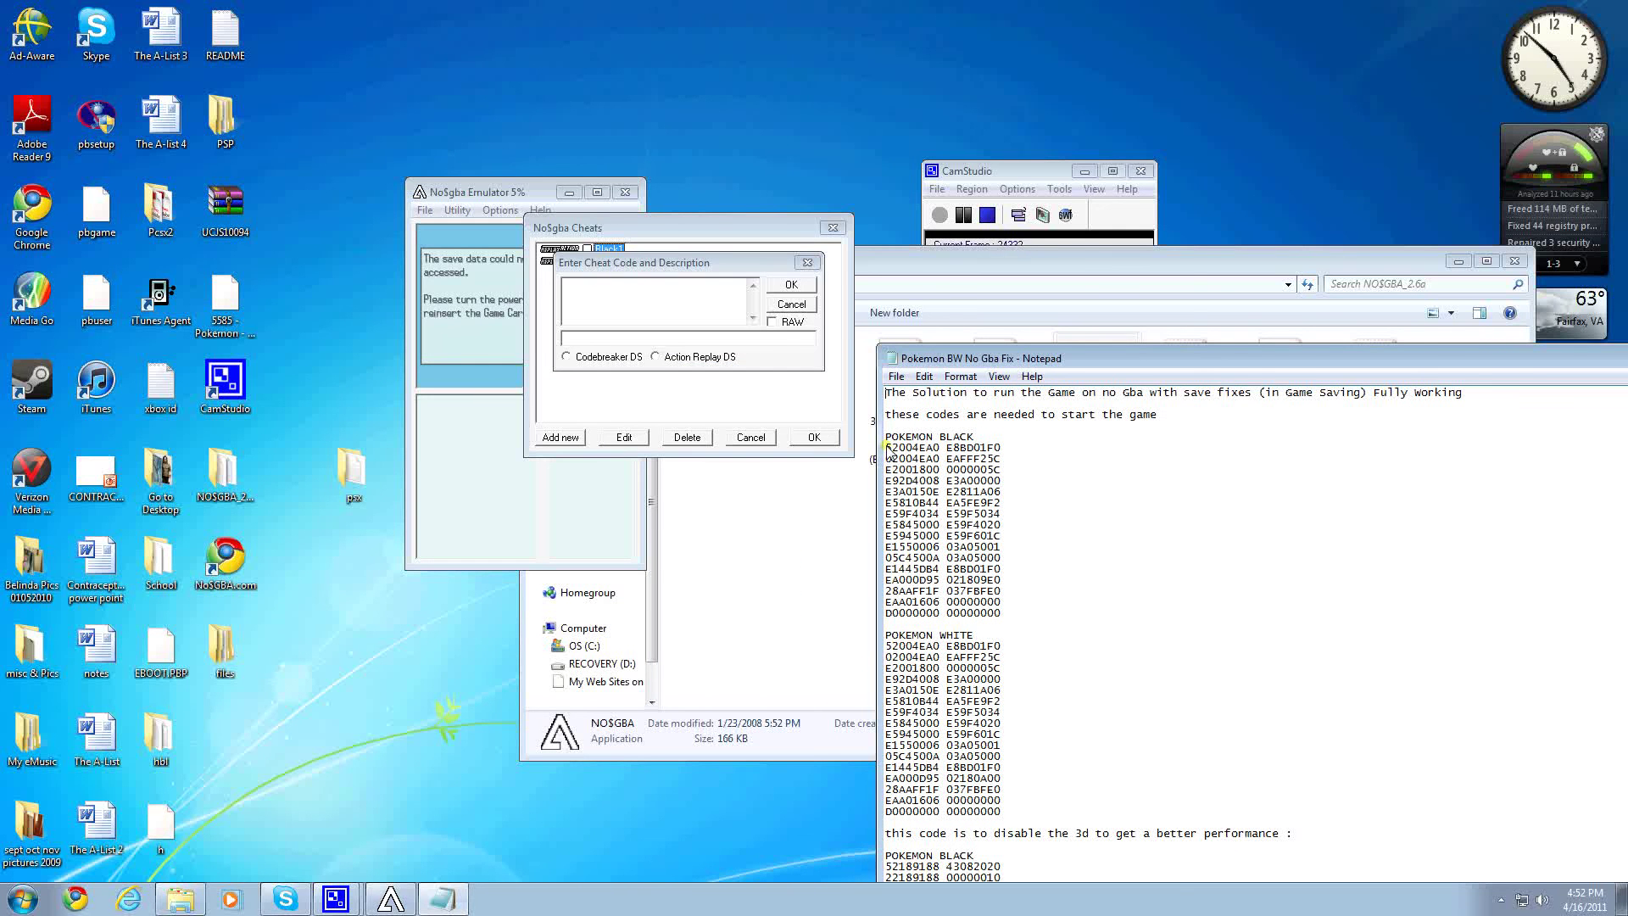
Try to add the Pokemon Black startup code from the text file as an Action Replay DS cheat described as Black1
drag(886, 447, 999, 630)
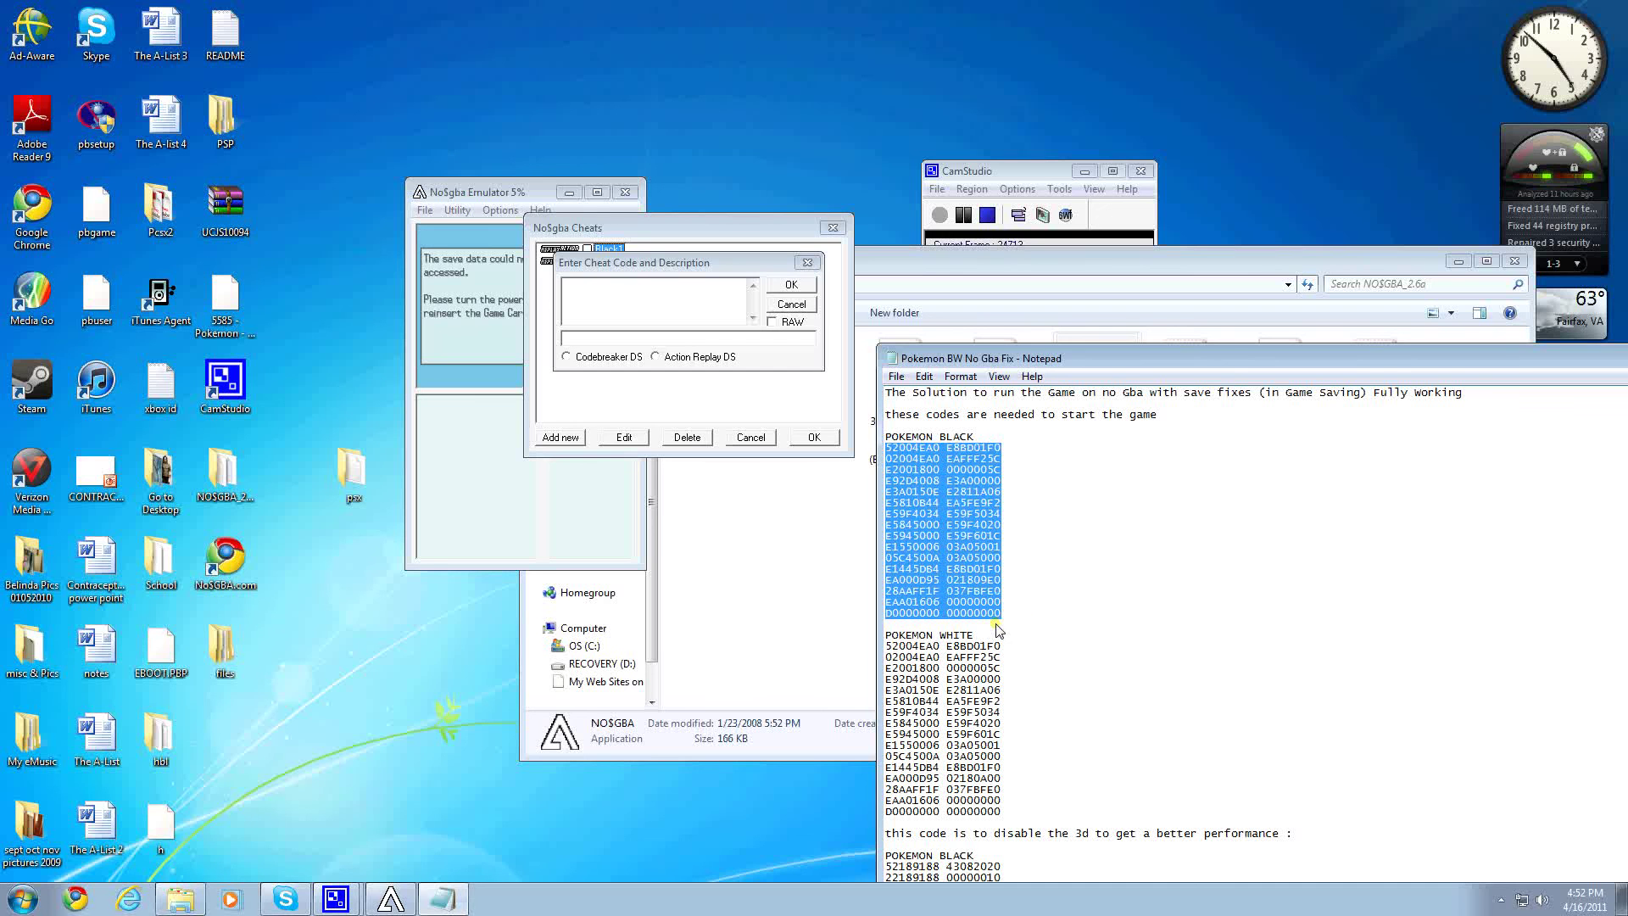
key(ctrl+c)
click(690, 318)
key(ctrl+v)
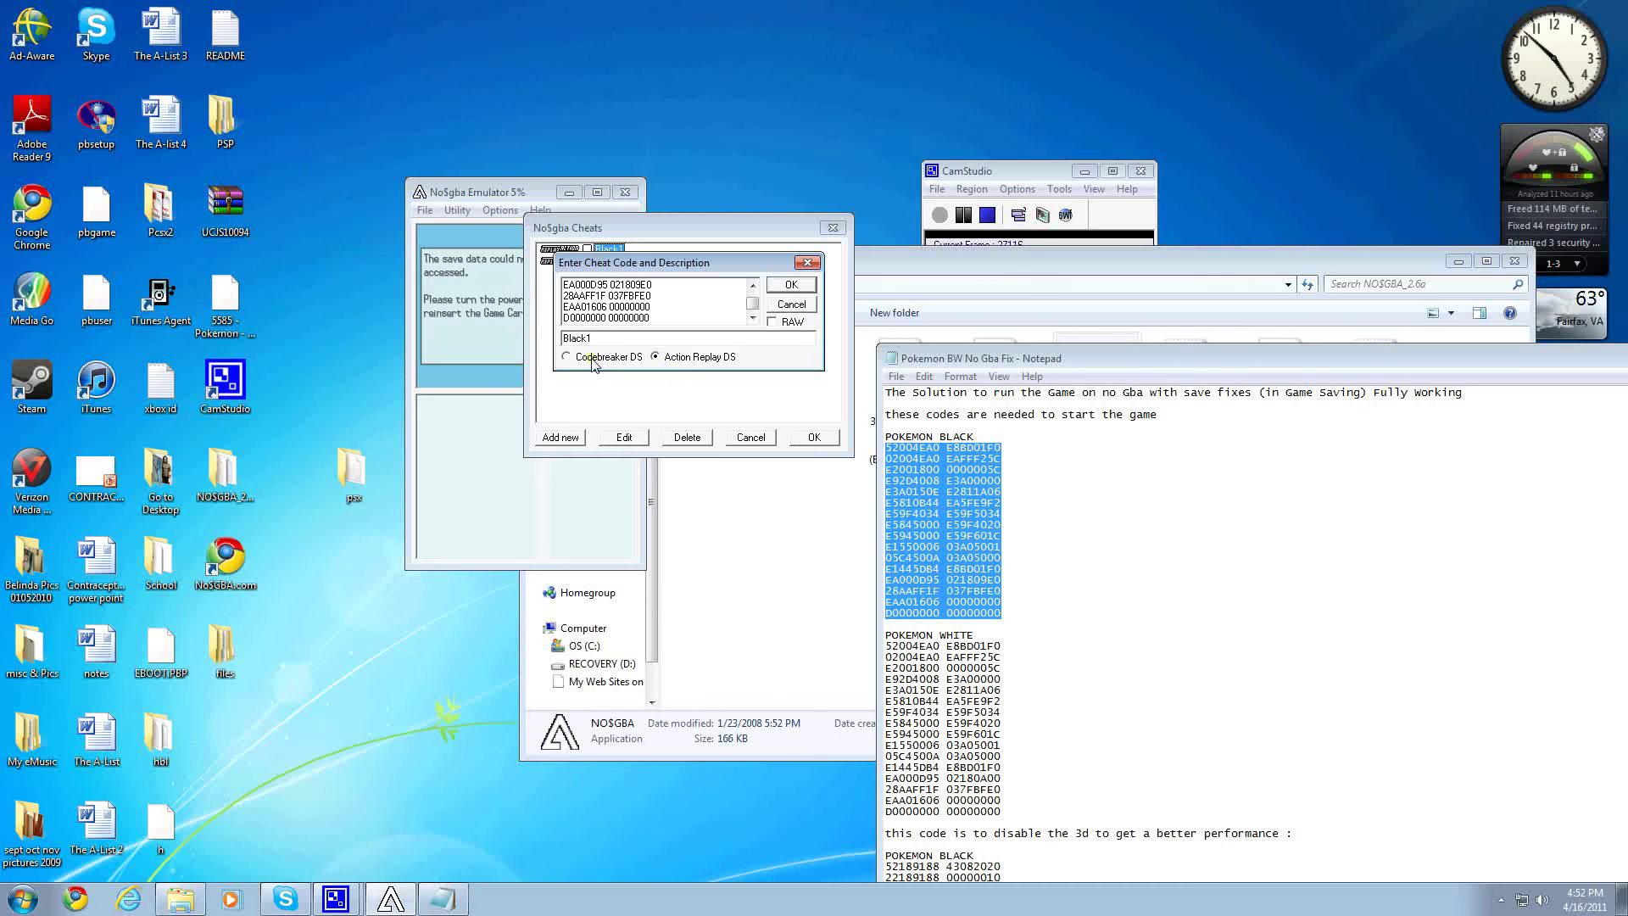
click(791, 289)
click(804, 286)
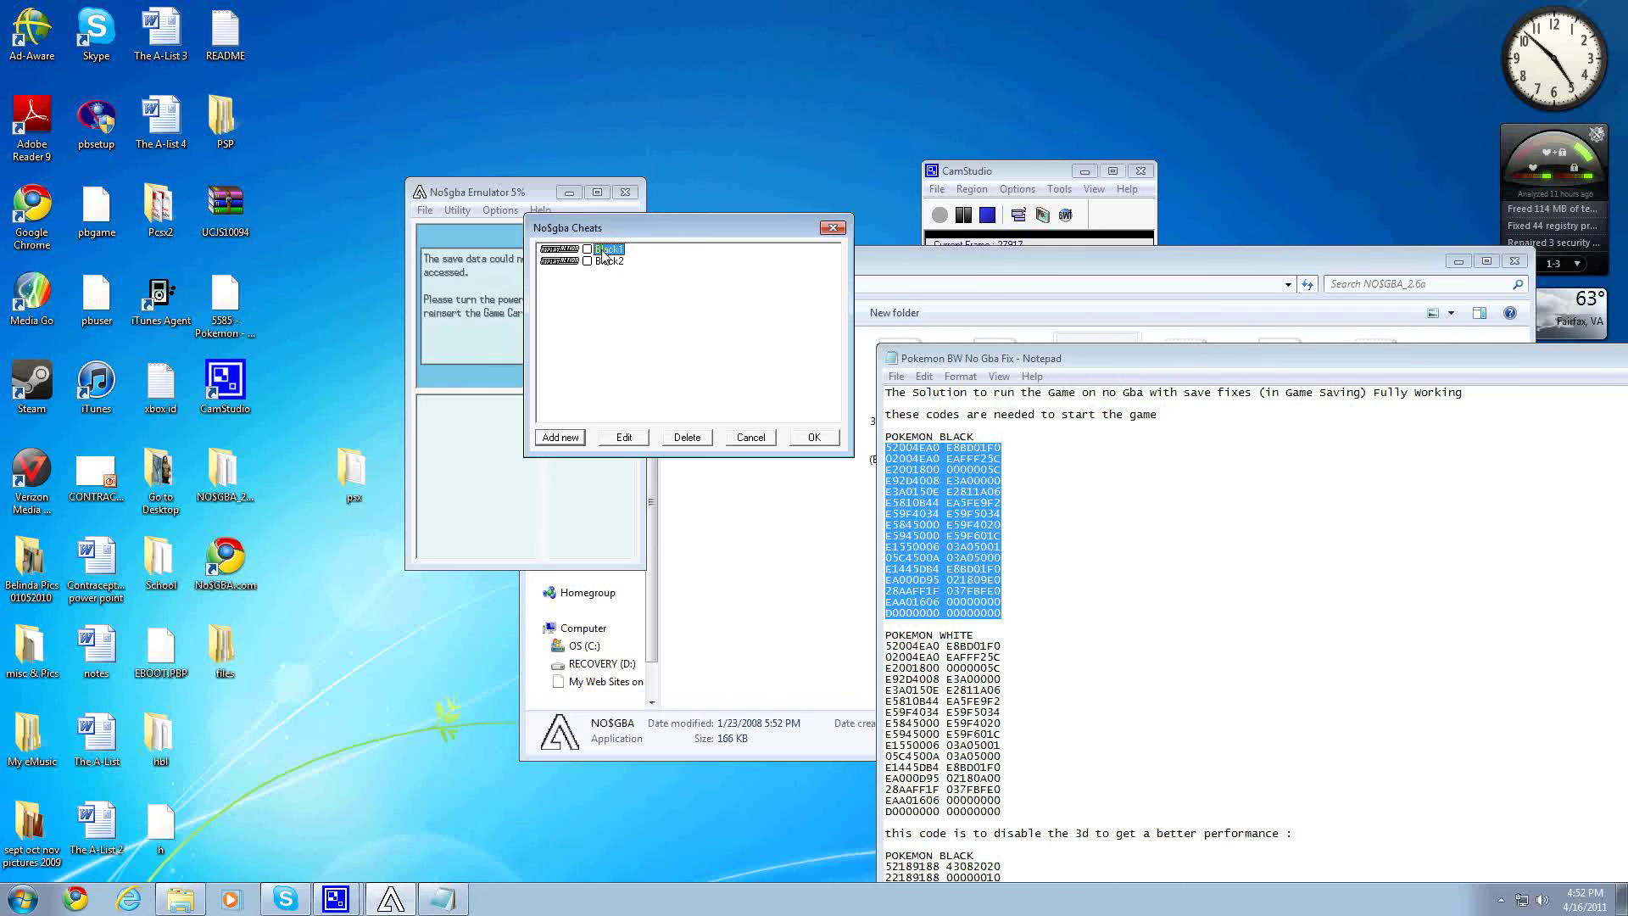
Try to add the Pokemon Black code that disables 3D from the text file as an Action Replay DS cheat described as black2
click(564, 436)
drag(941, 358, 962, 138)
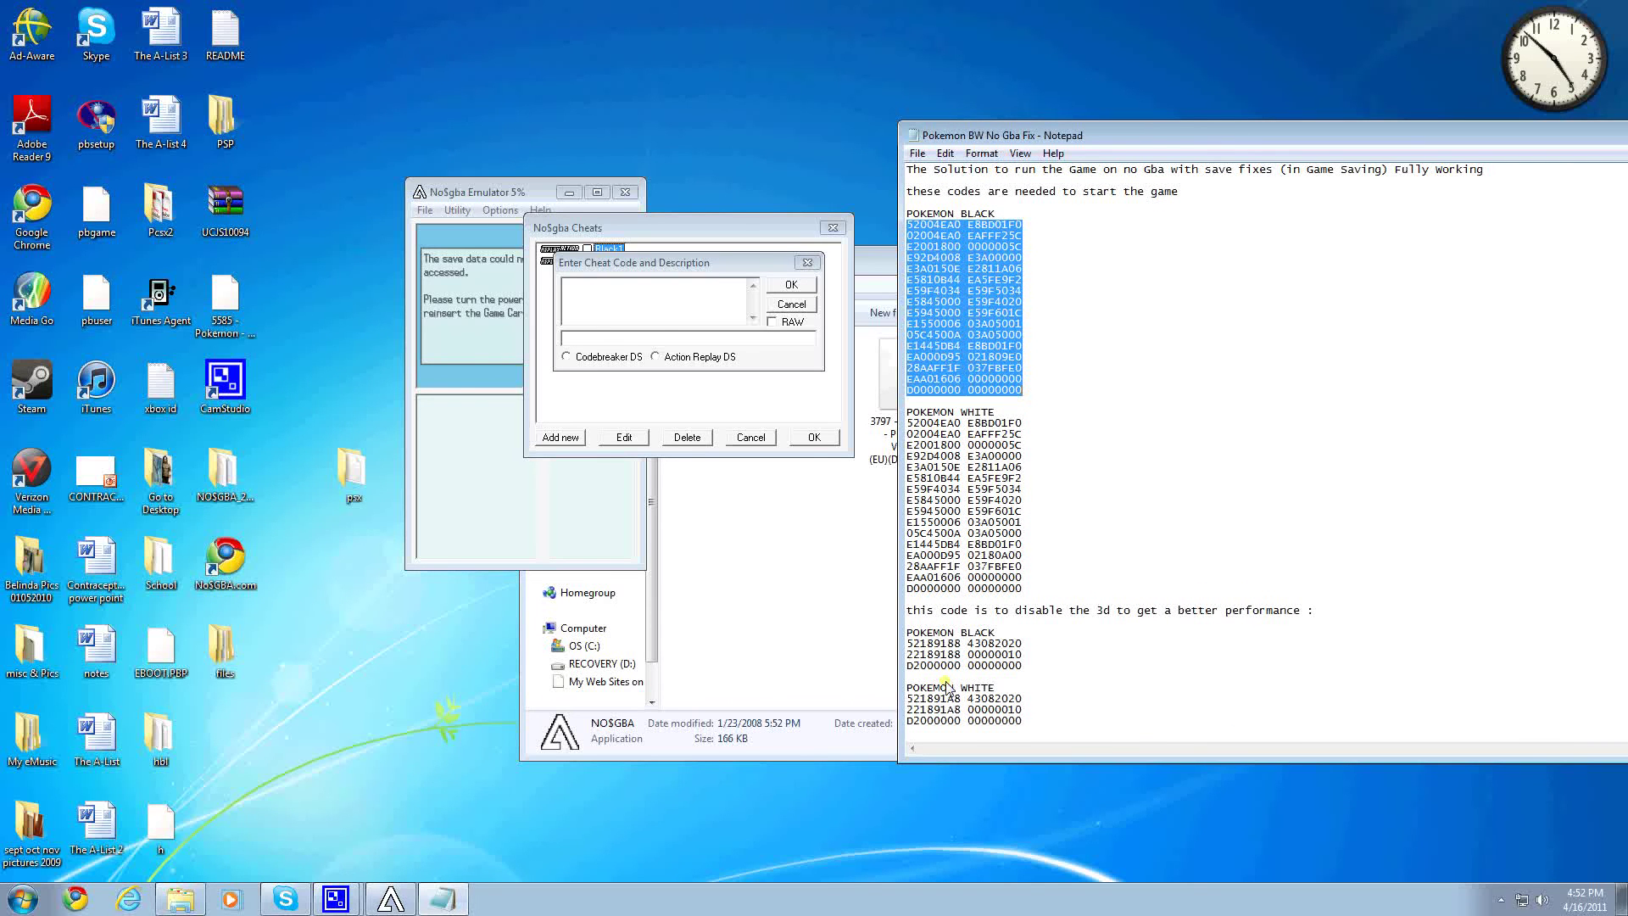
drag(908, 644, 1029, 672)
click(636, 320)
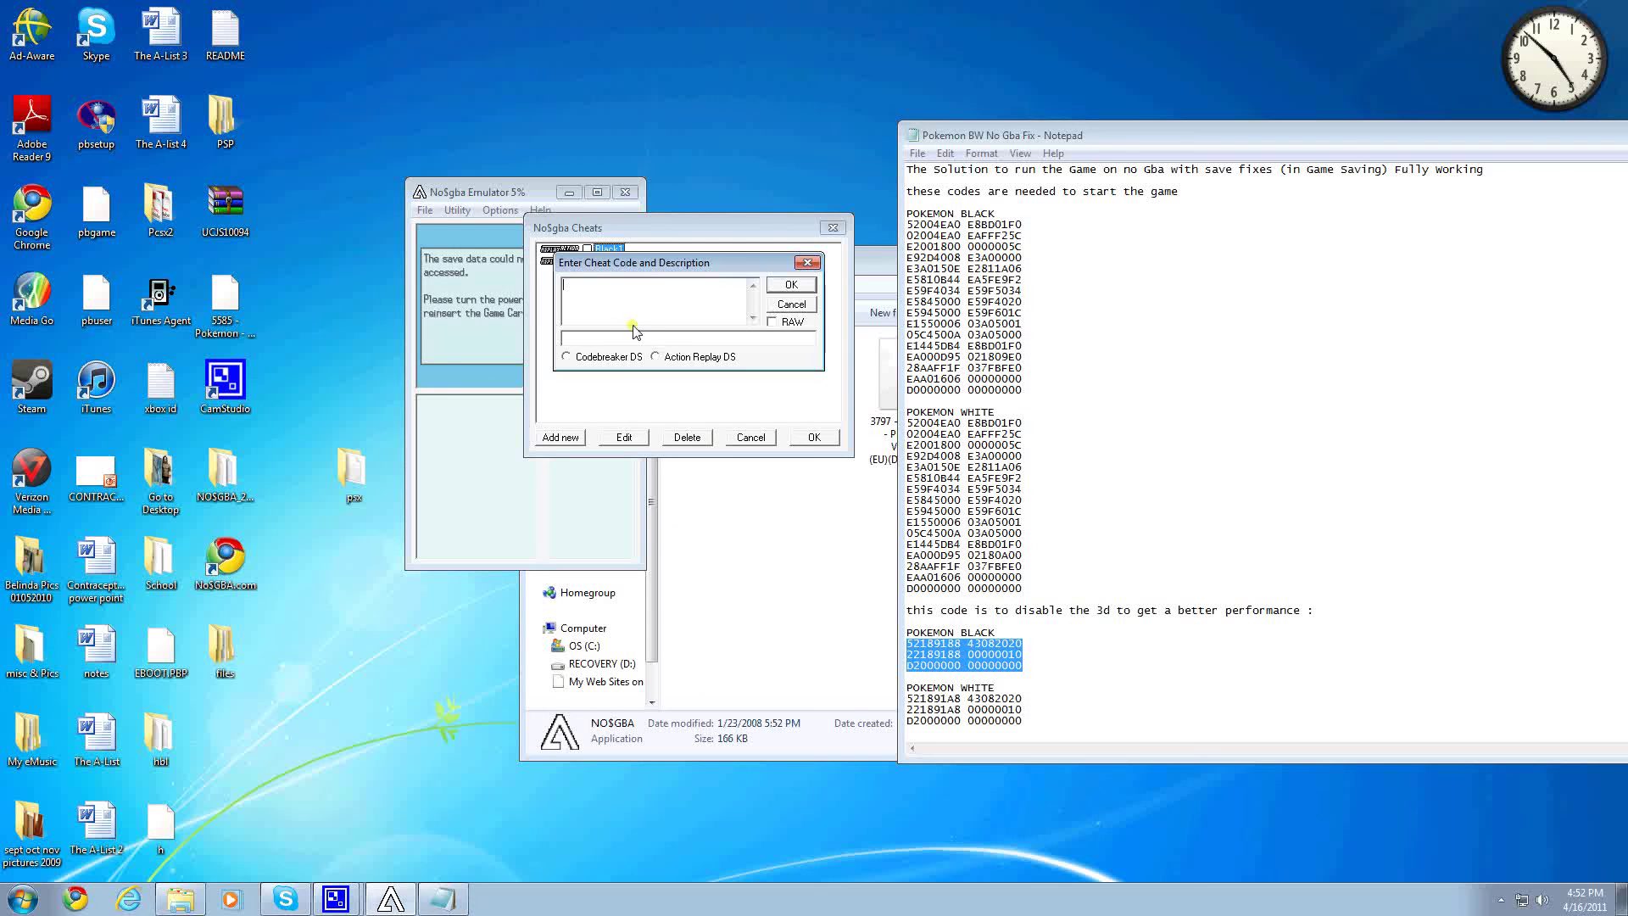
key(ctrl+v)
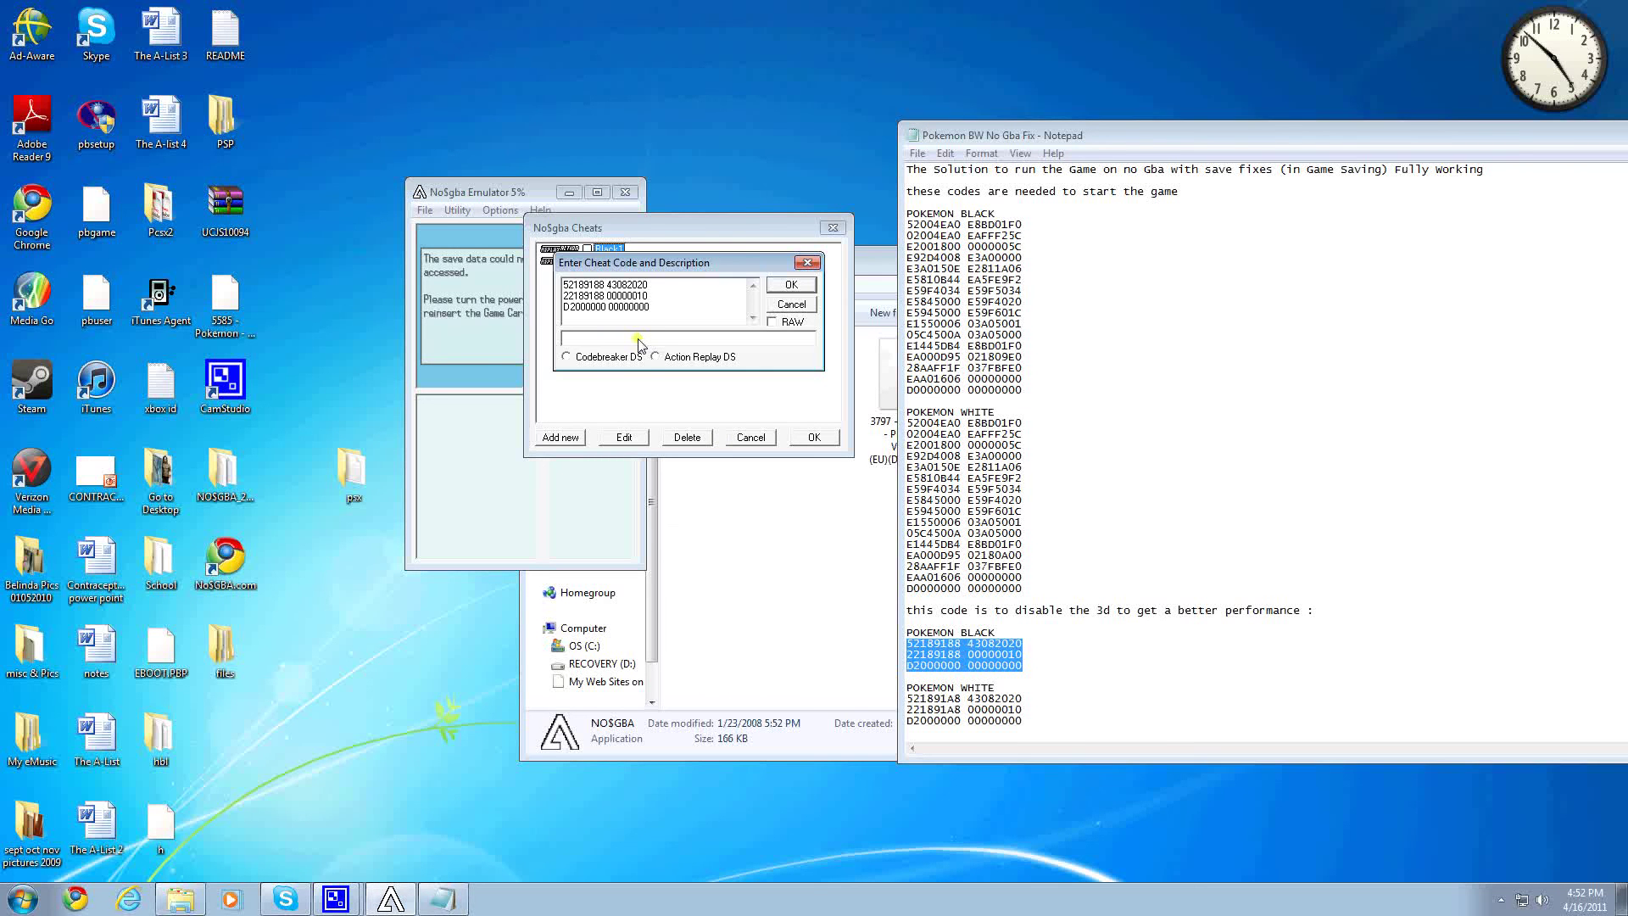
text(black2)
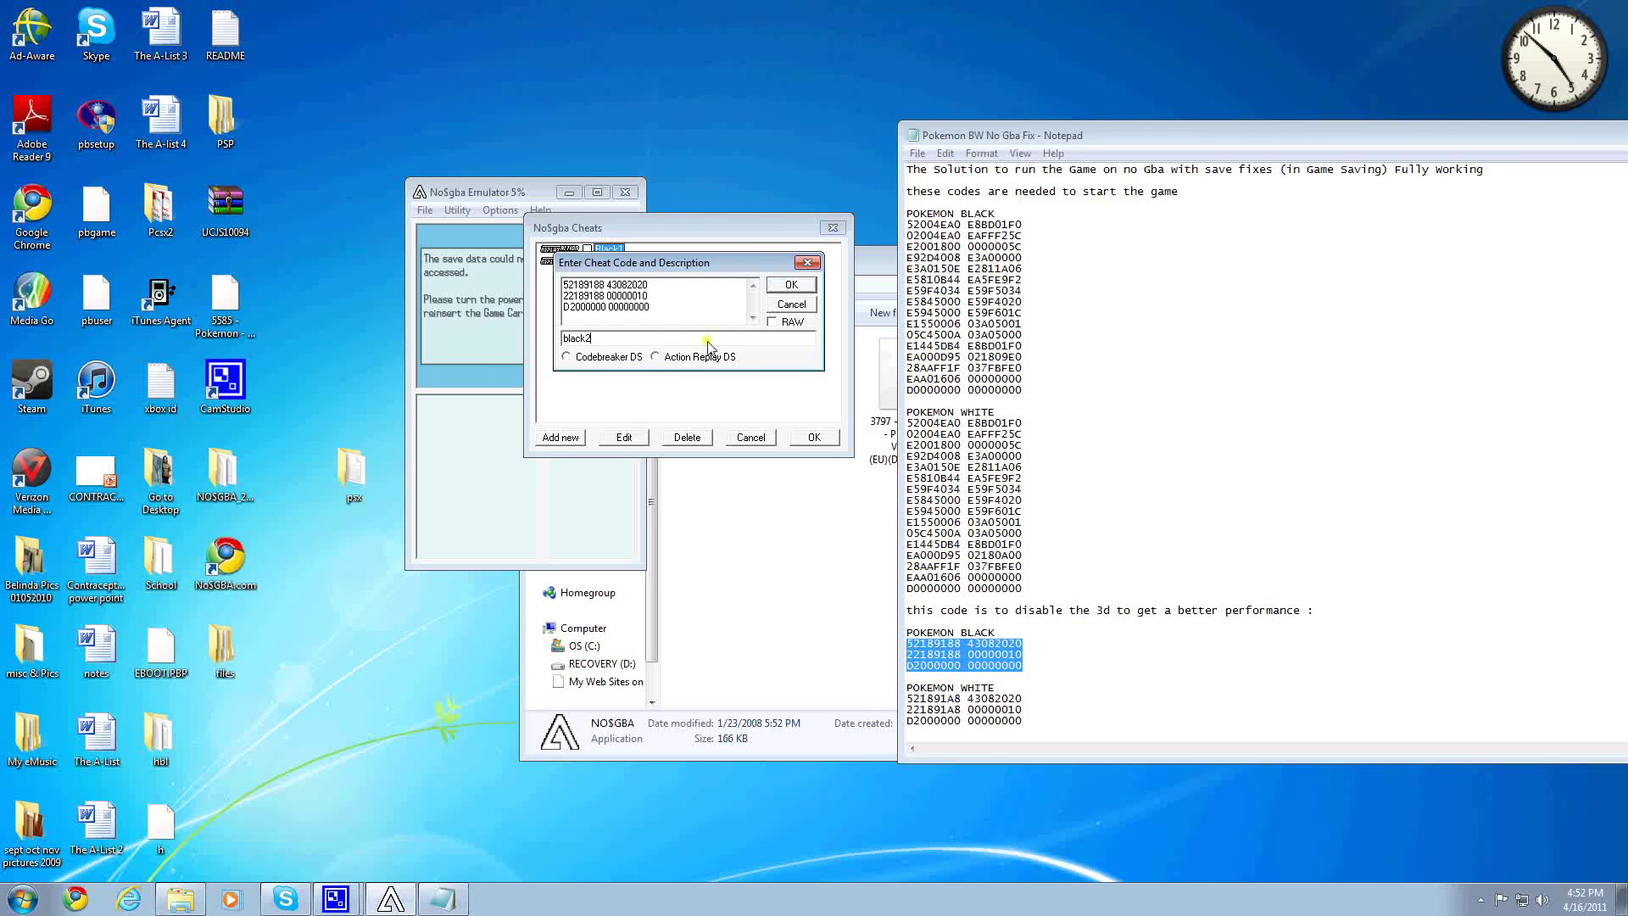
click(658, 358)
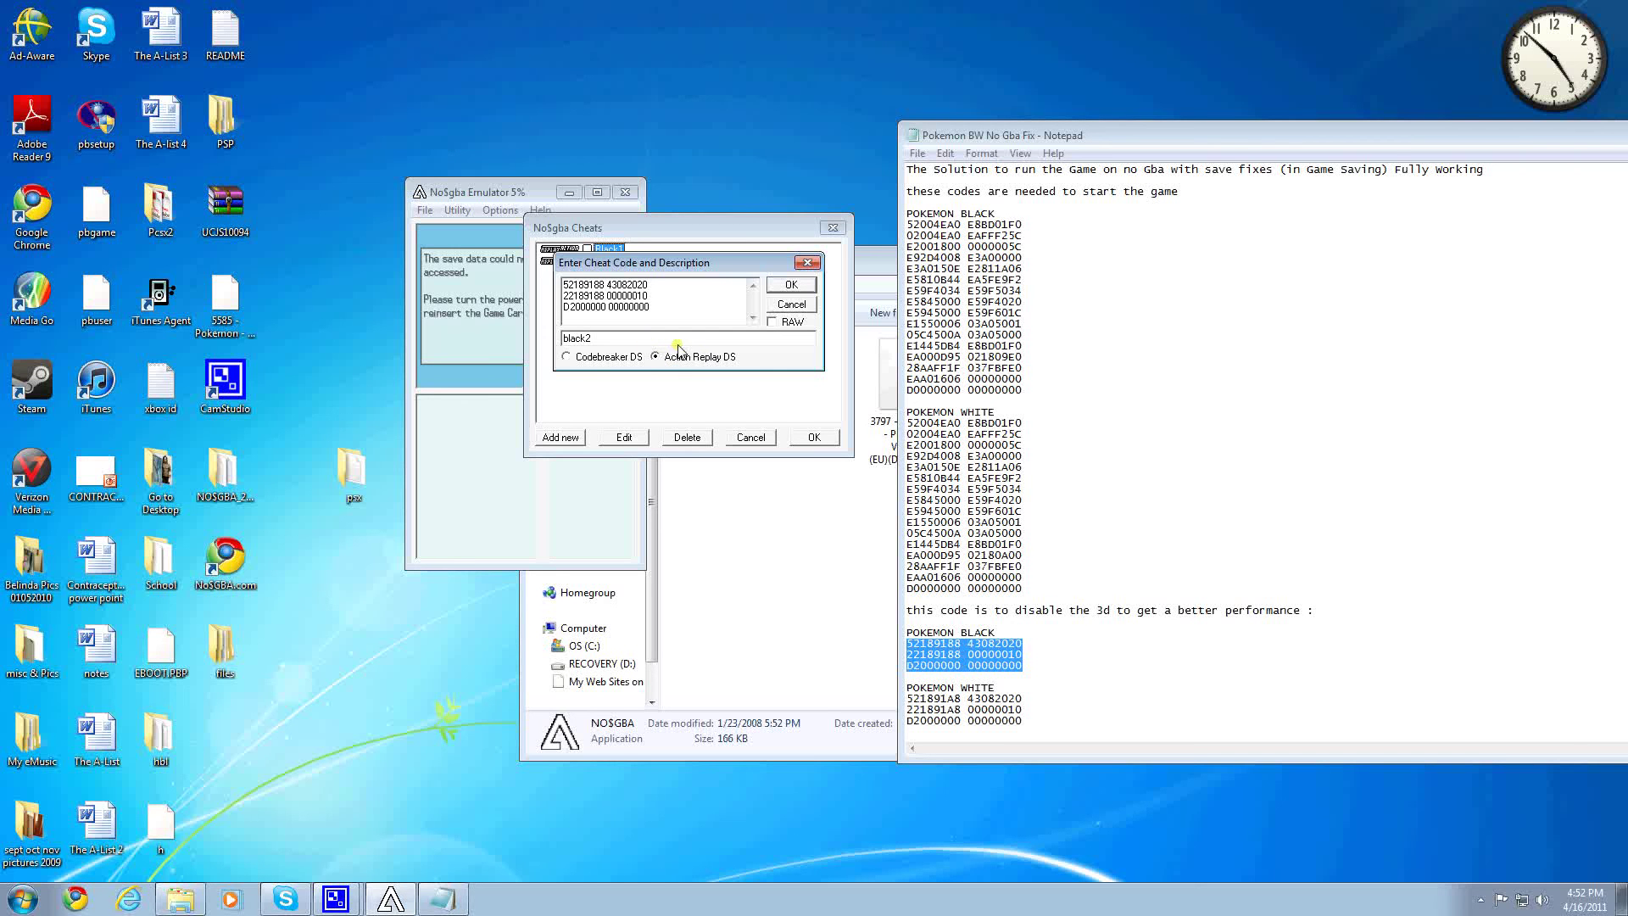
click(812, 267)
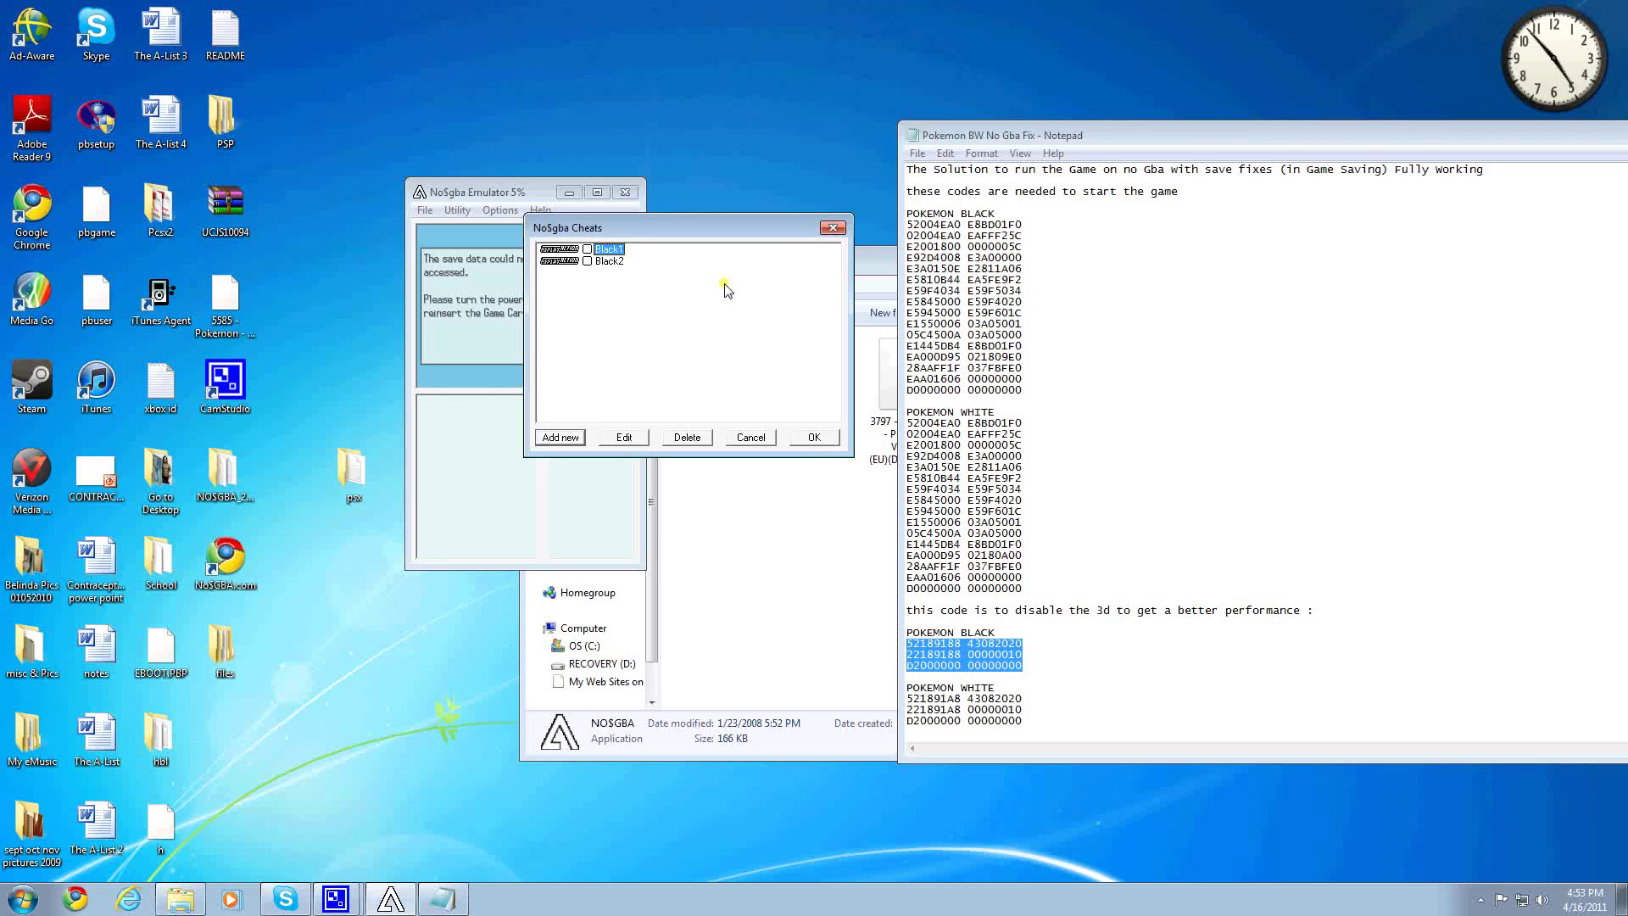
Enable the Black1 and Black2 cheats and confirm the cheat list
click(587, 249)
click(604, 261)
click(586, 261)
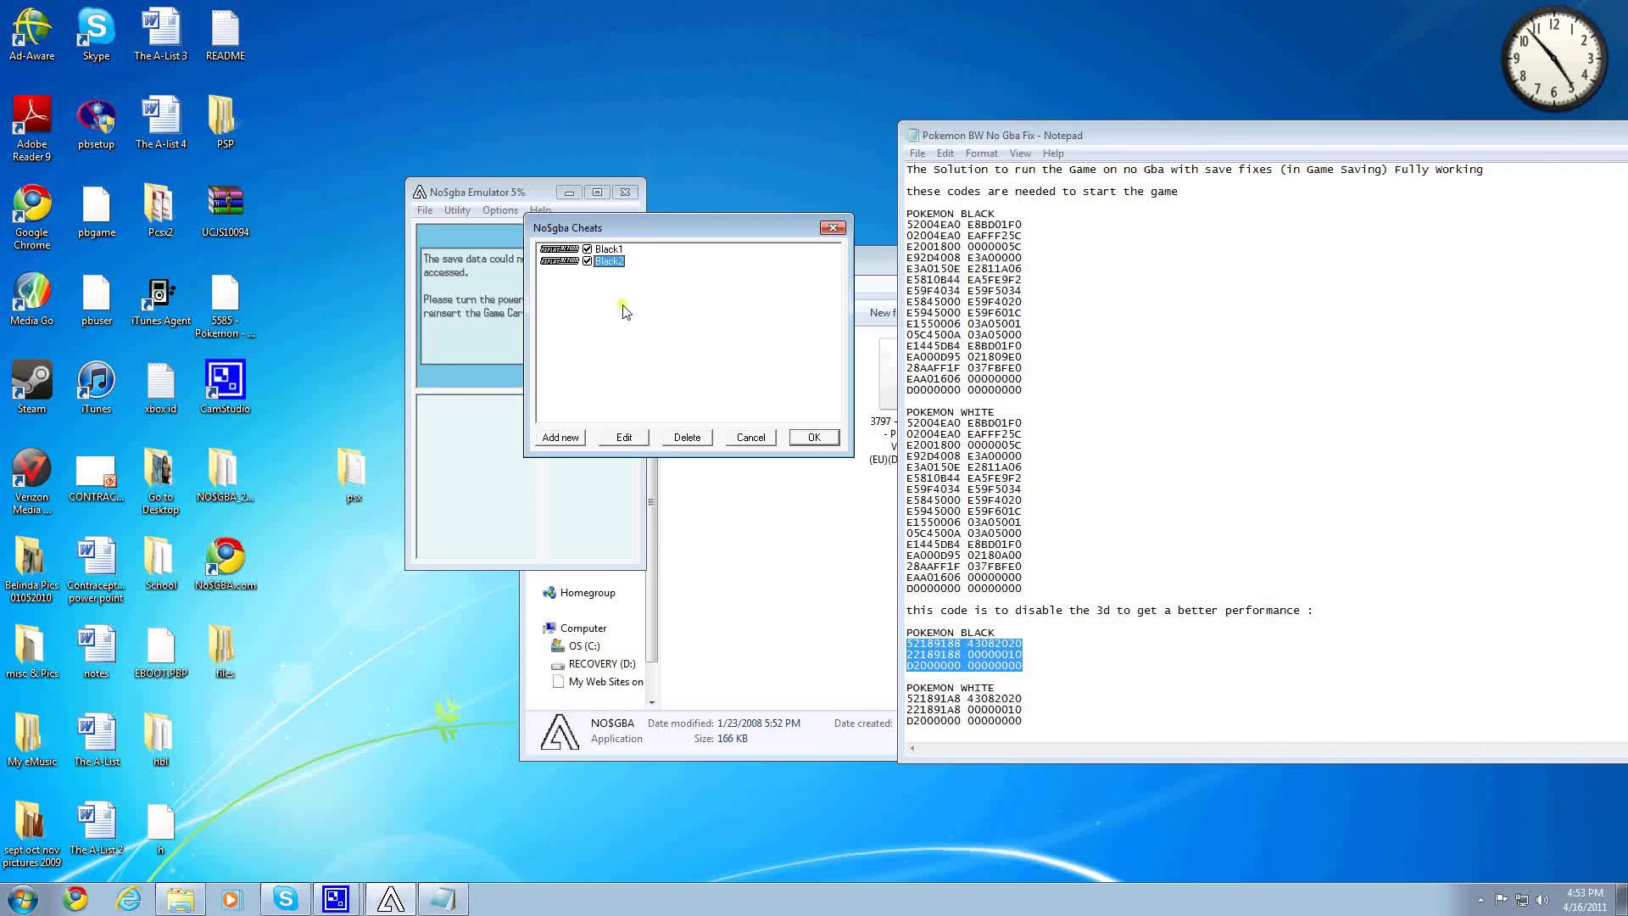
click(814, 437)
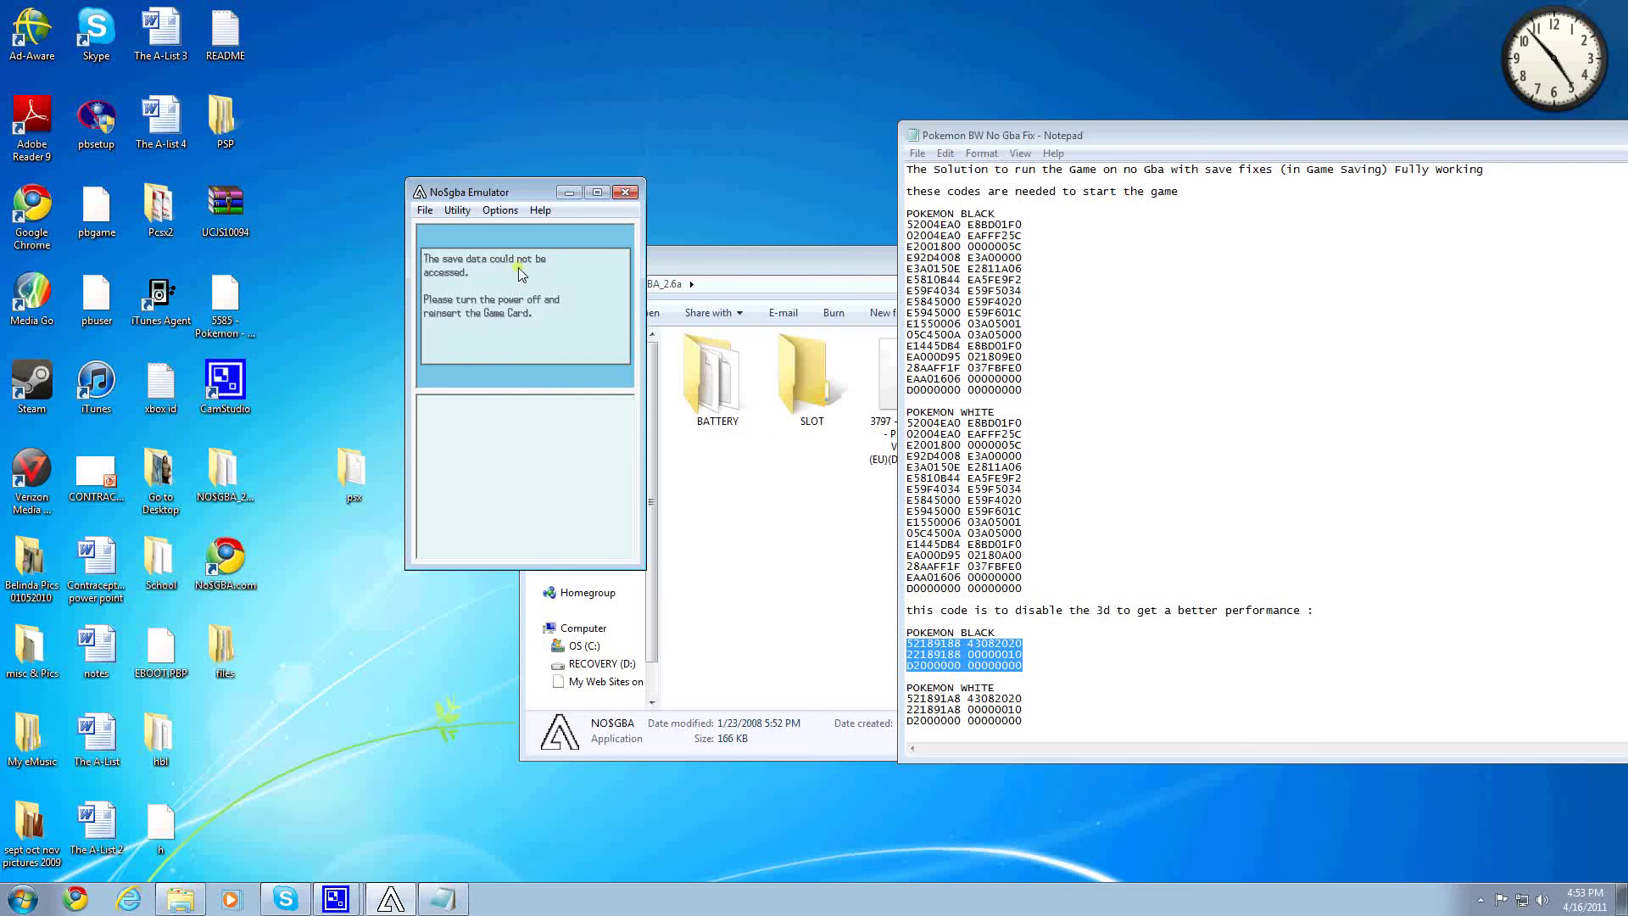
Reset the Pokemon Black cartridge and close the Pokemon BW No Gba Fix text file
click(427, 211)
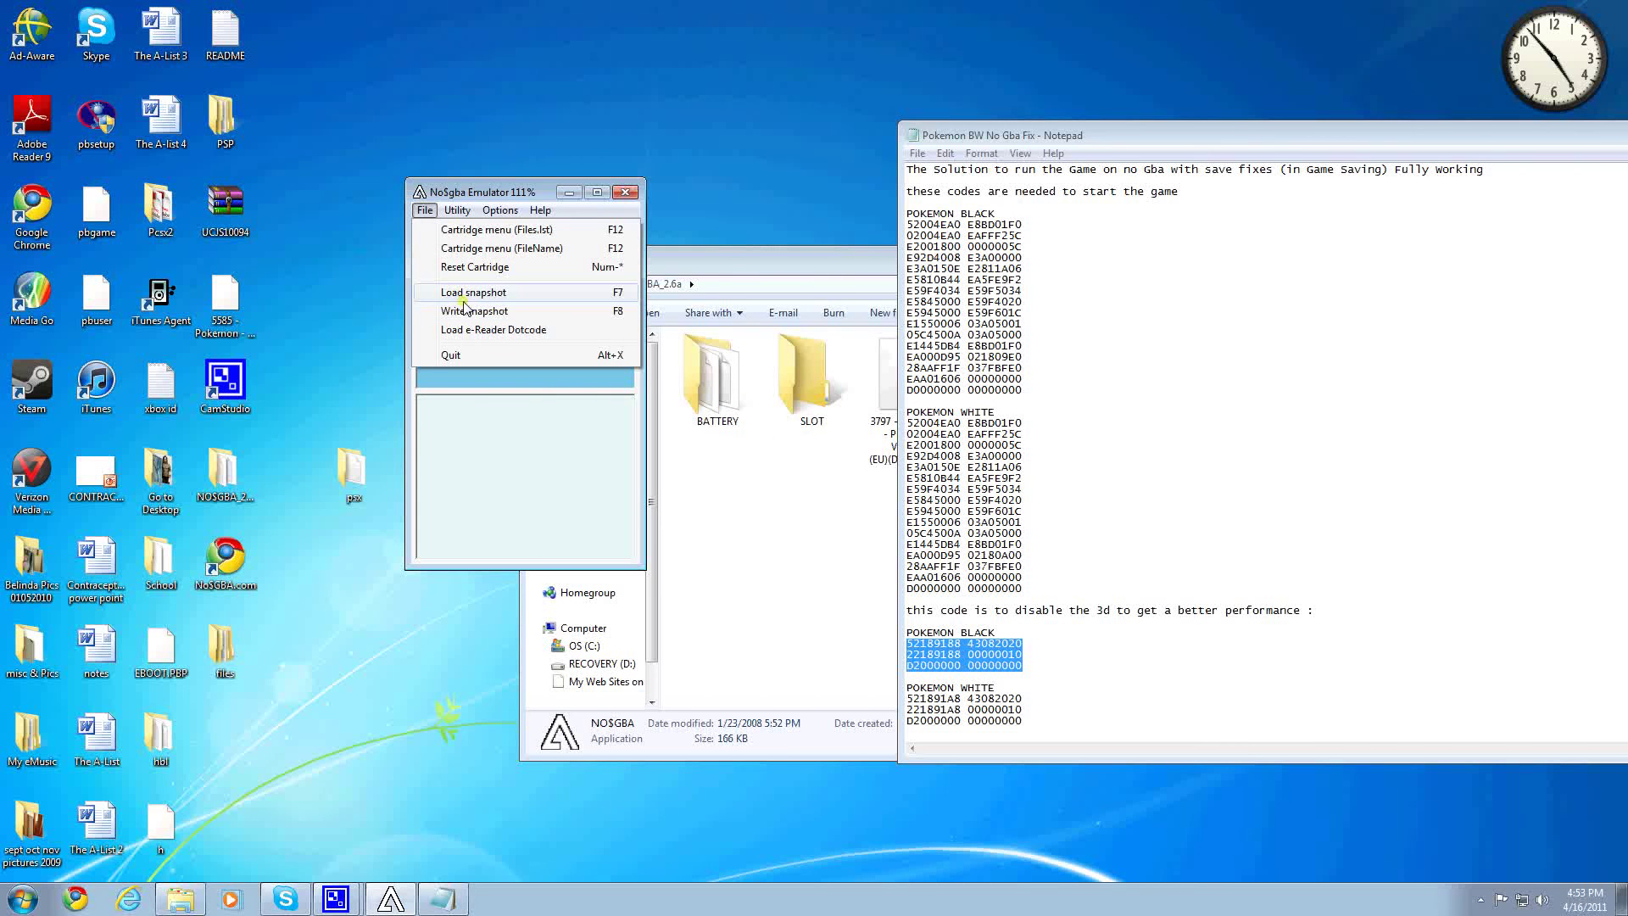
click(473, 268)
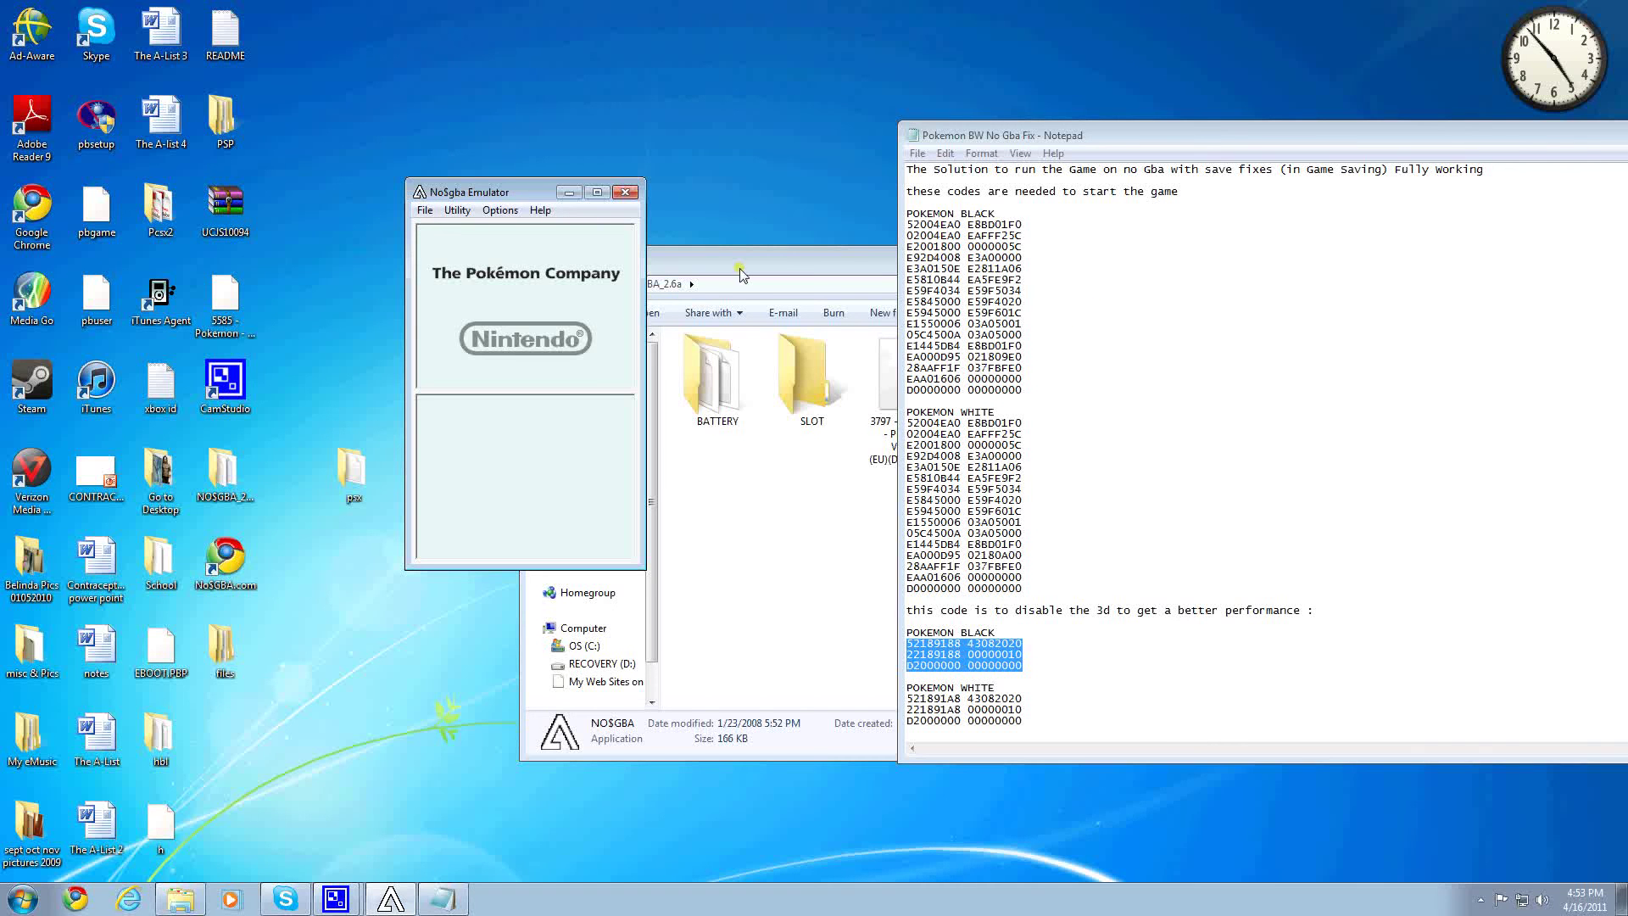
drag(1162, 141, 446, 430)
click(1379, 424)
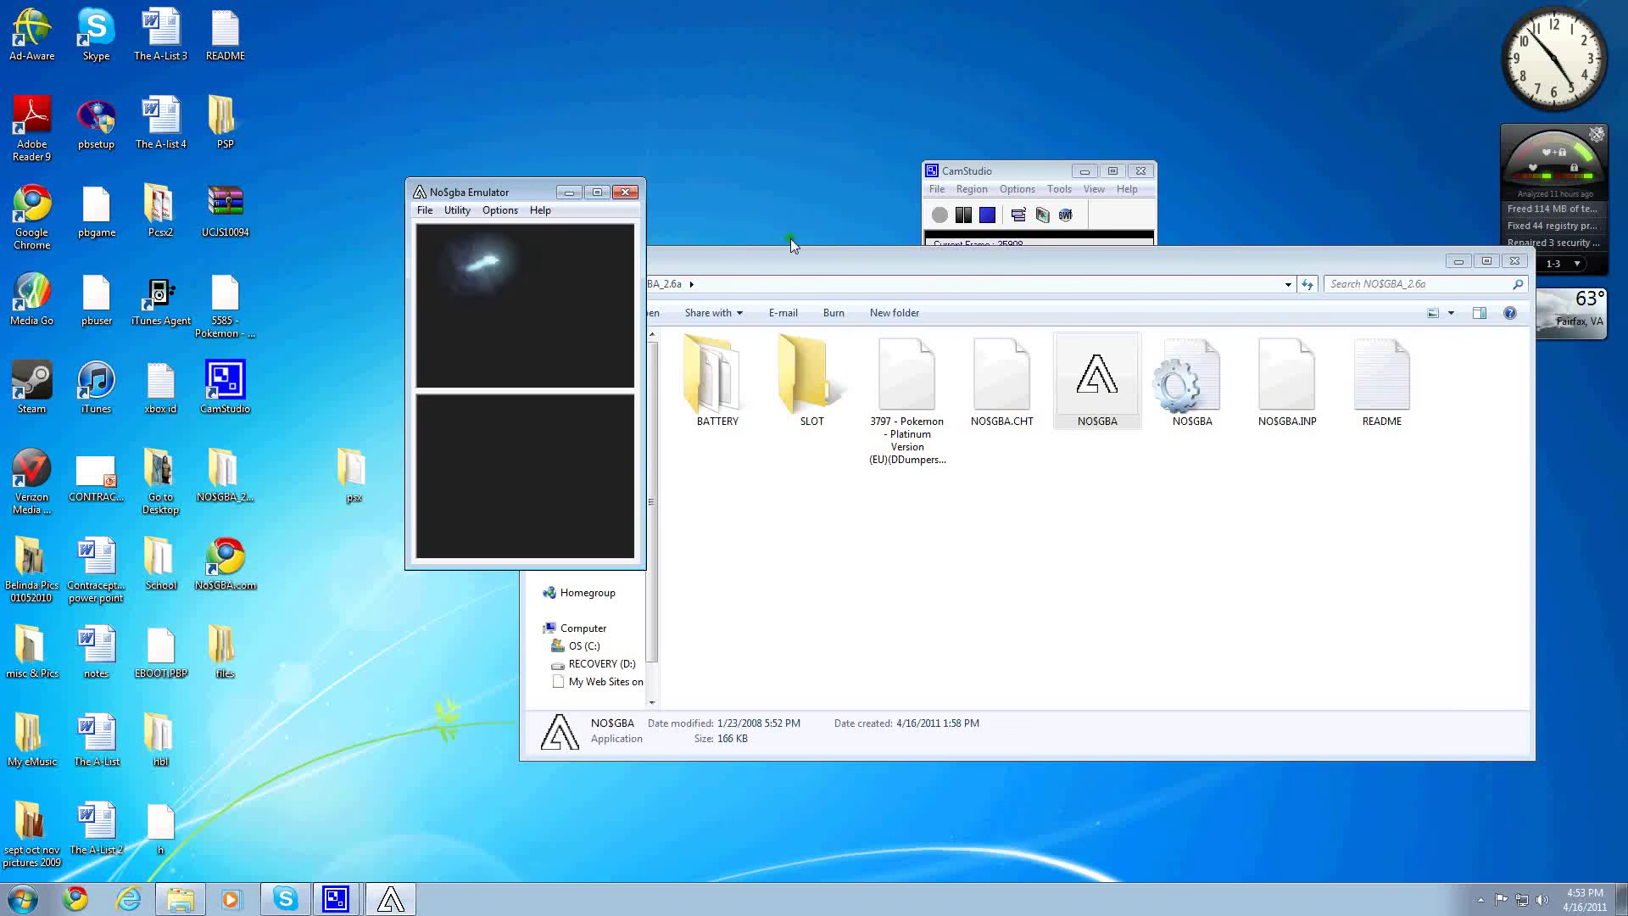
Review the keyboard controls and the emulation settings in the emulator's setup, and accept them as they are
click(432, 212)
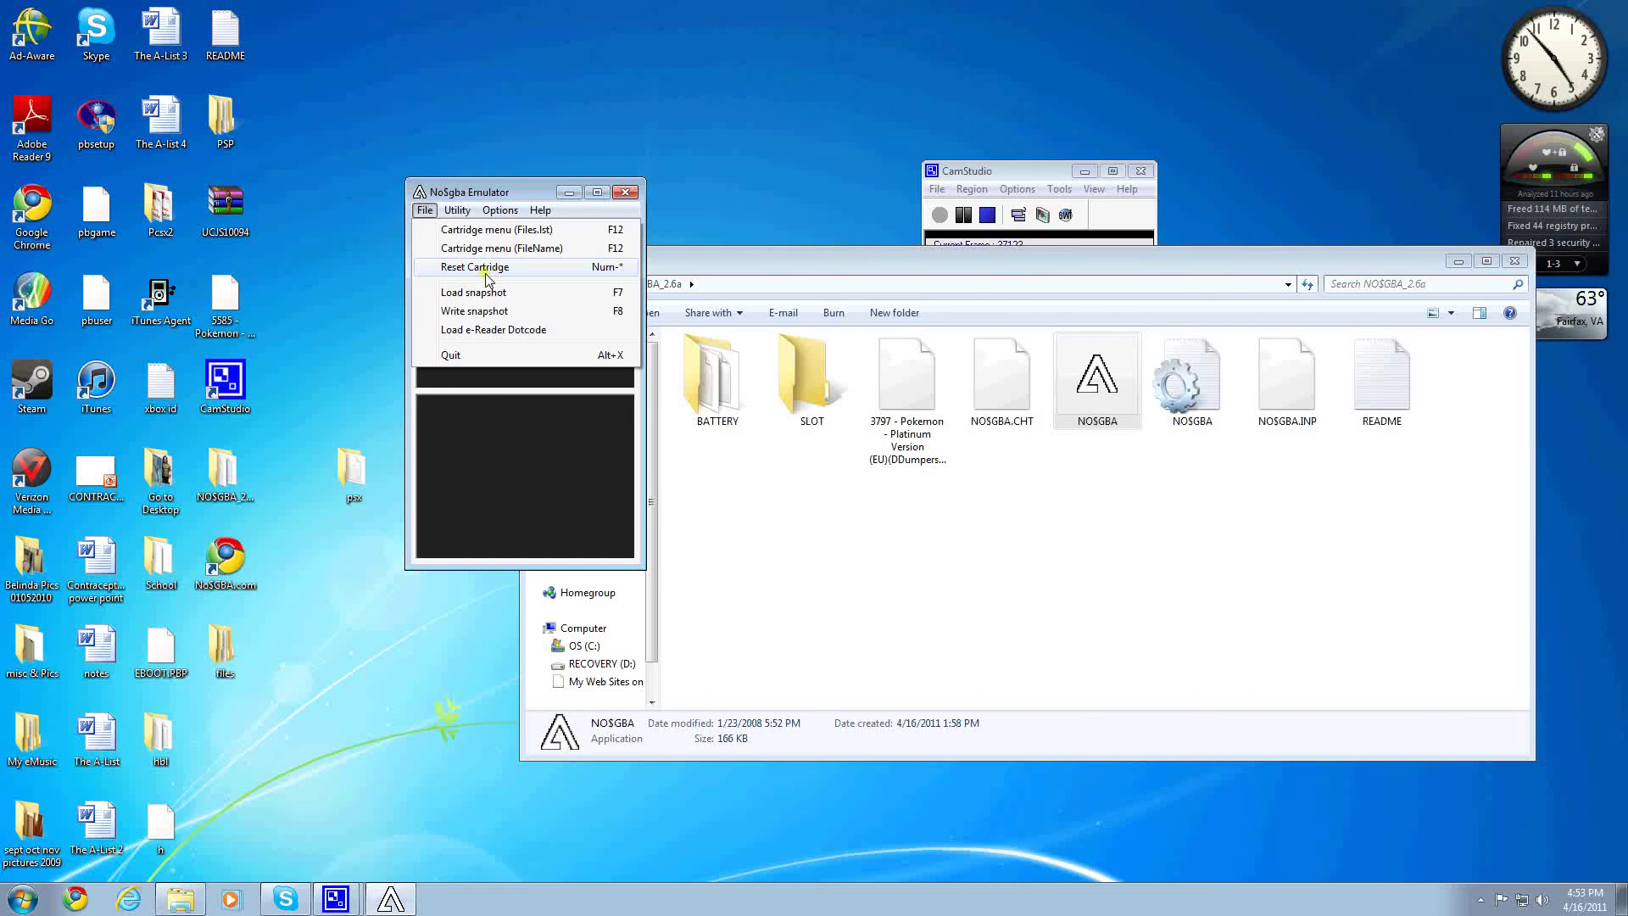
mouse_move(453, 215)
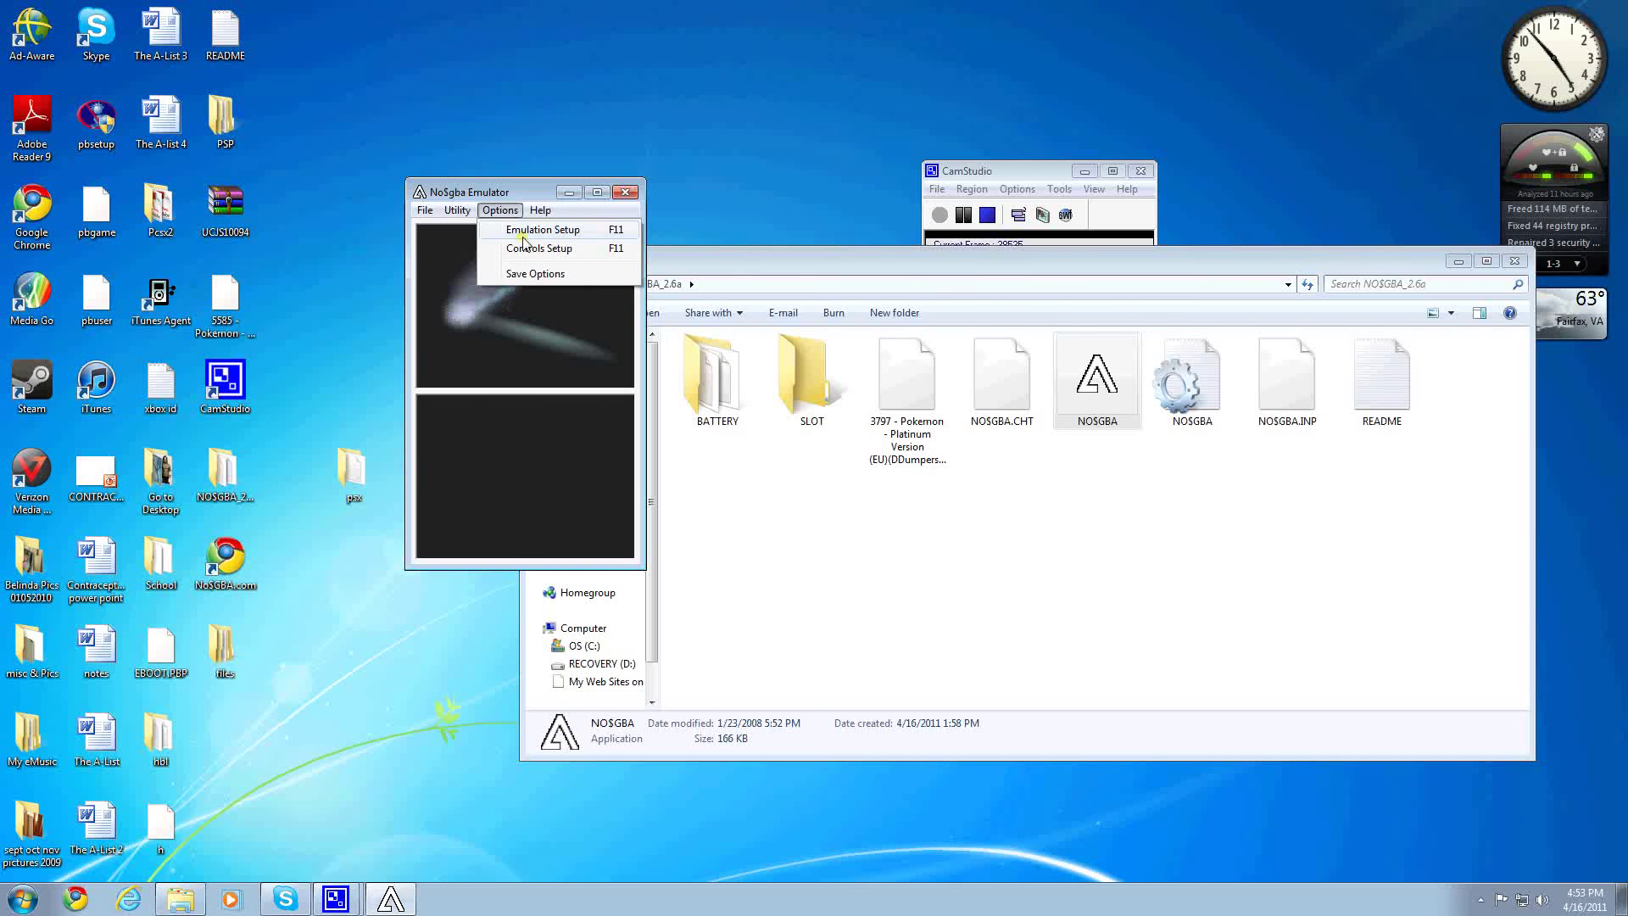
click(526, 247)
drag(642, 202, 791, 211)
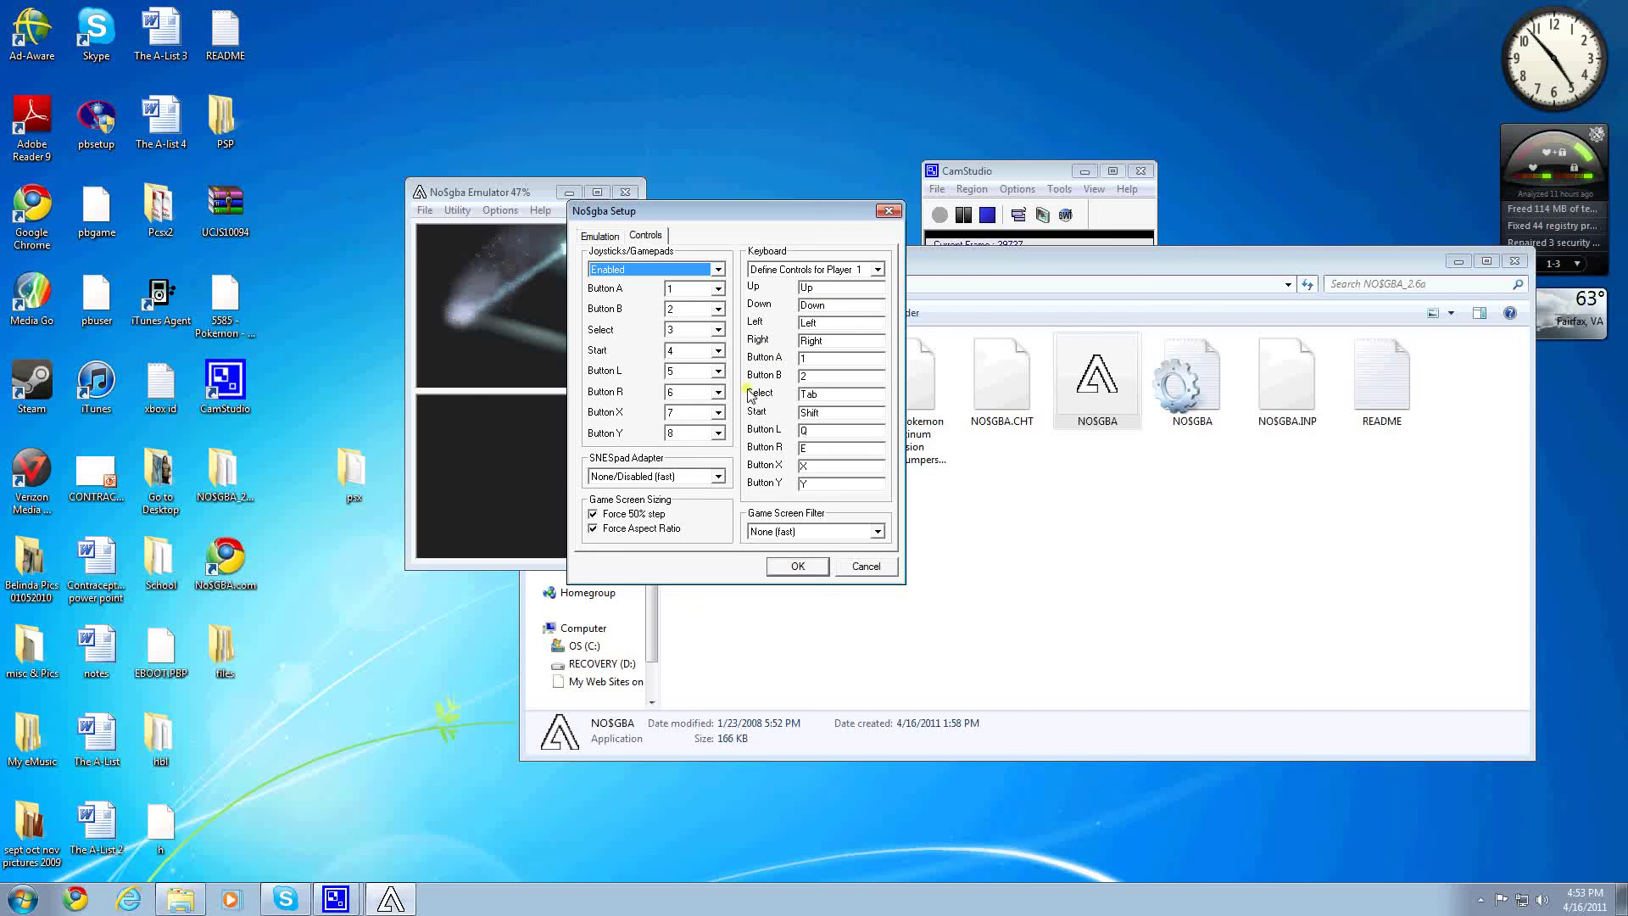
click(603, 237)
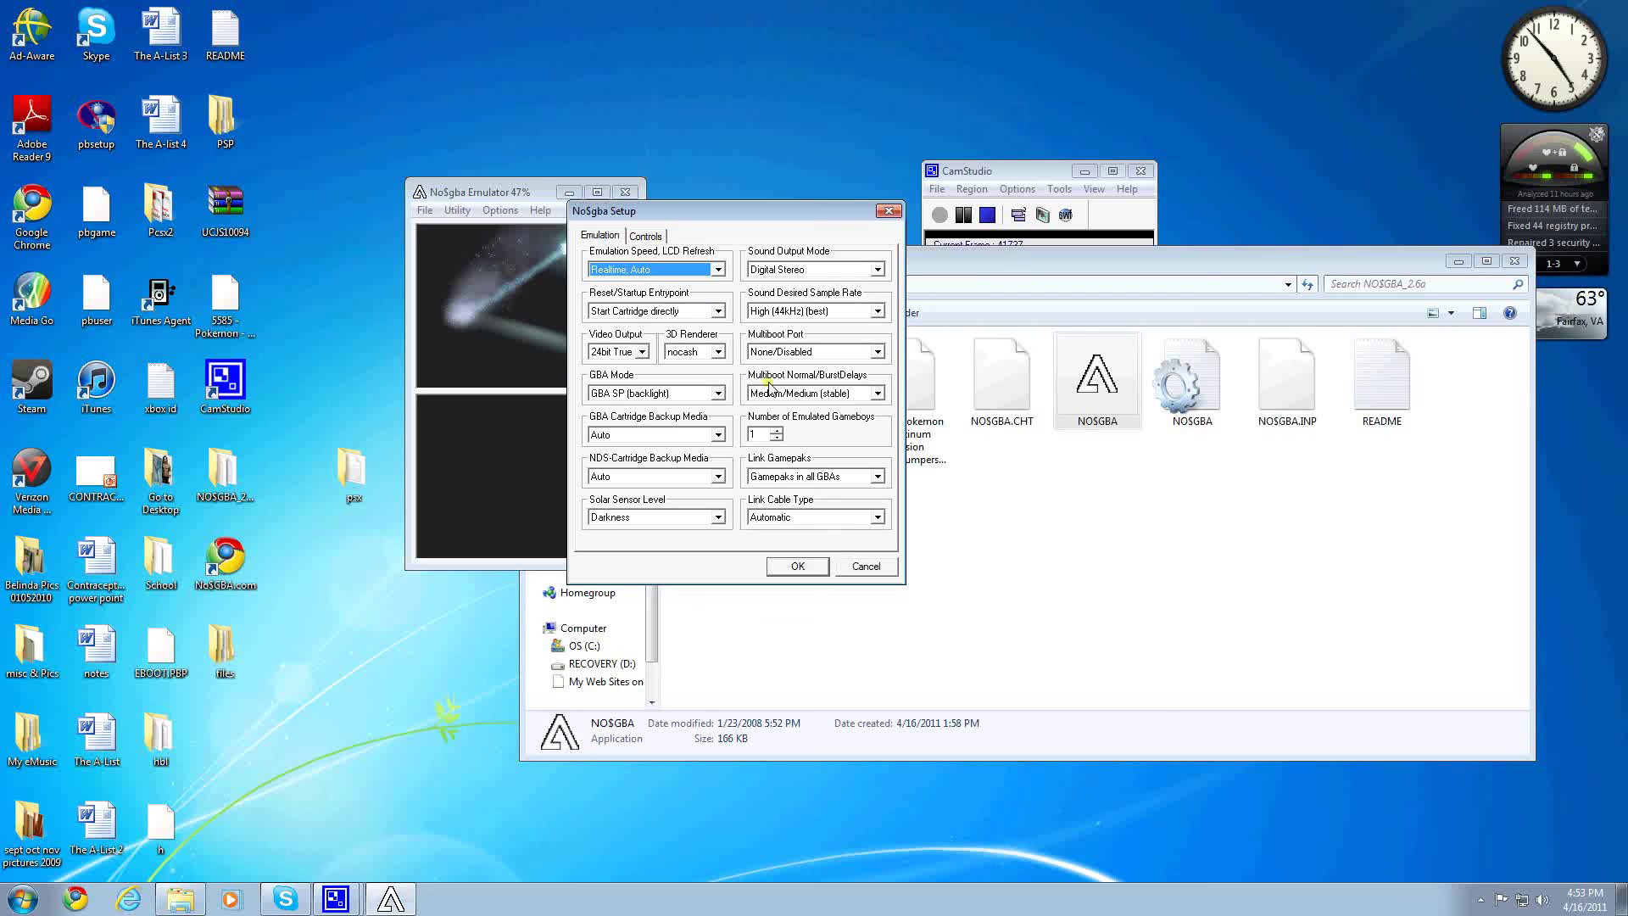
click(819, 566)
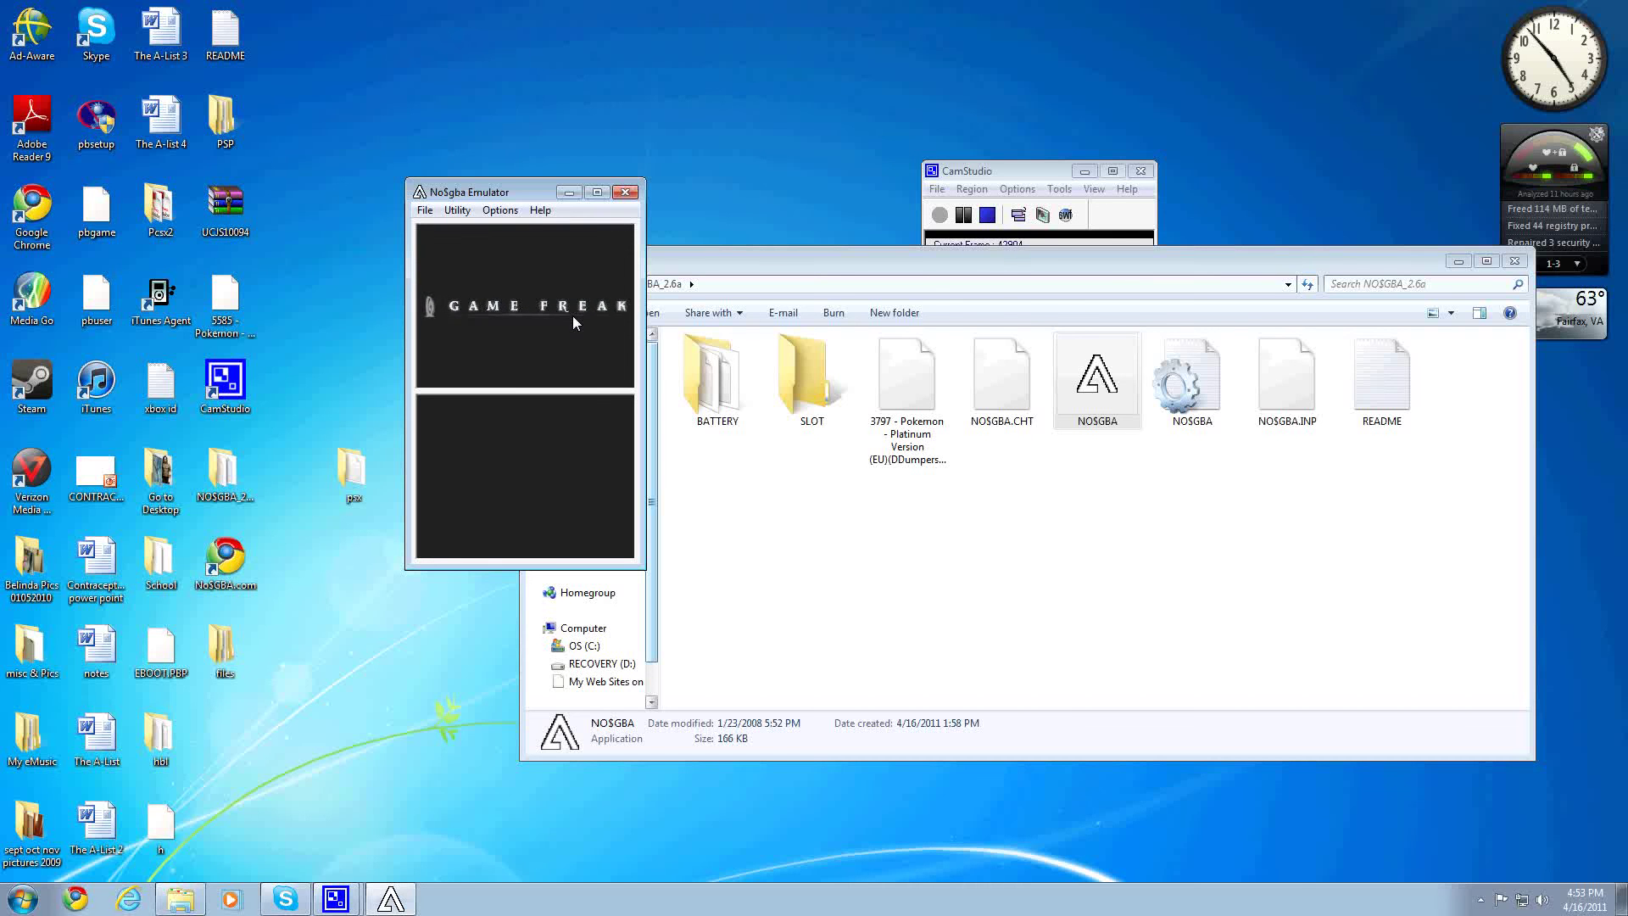
Close the NO$GBA_2.6a folder, test the saved Pokemon Black game by walking the character up, and quit the emulator
click(1515, 261)
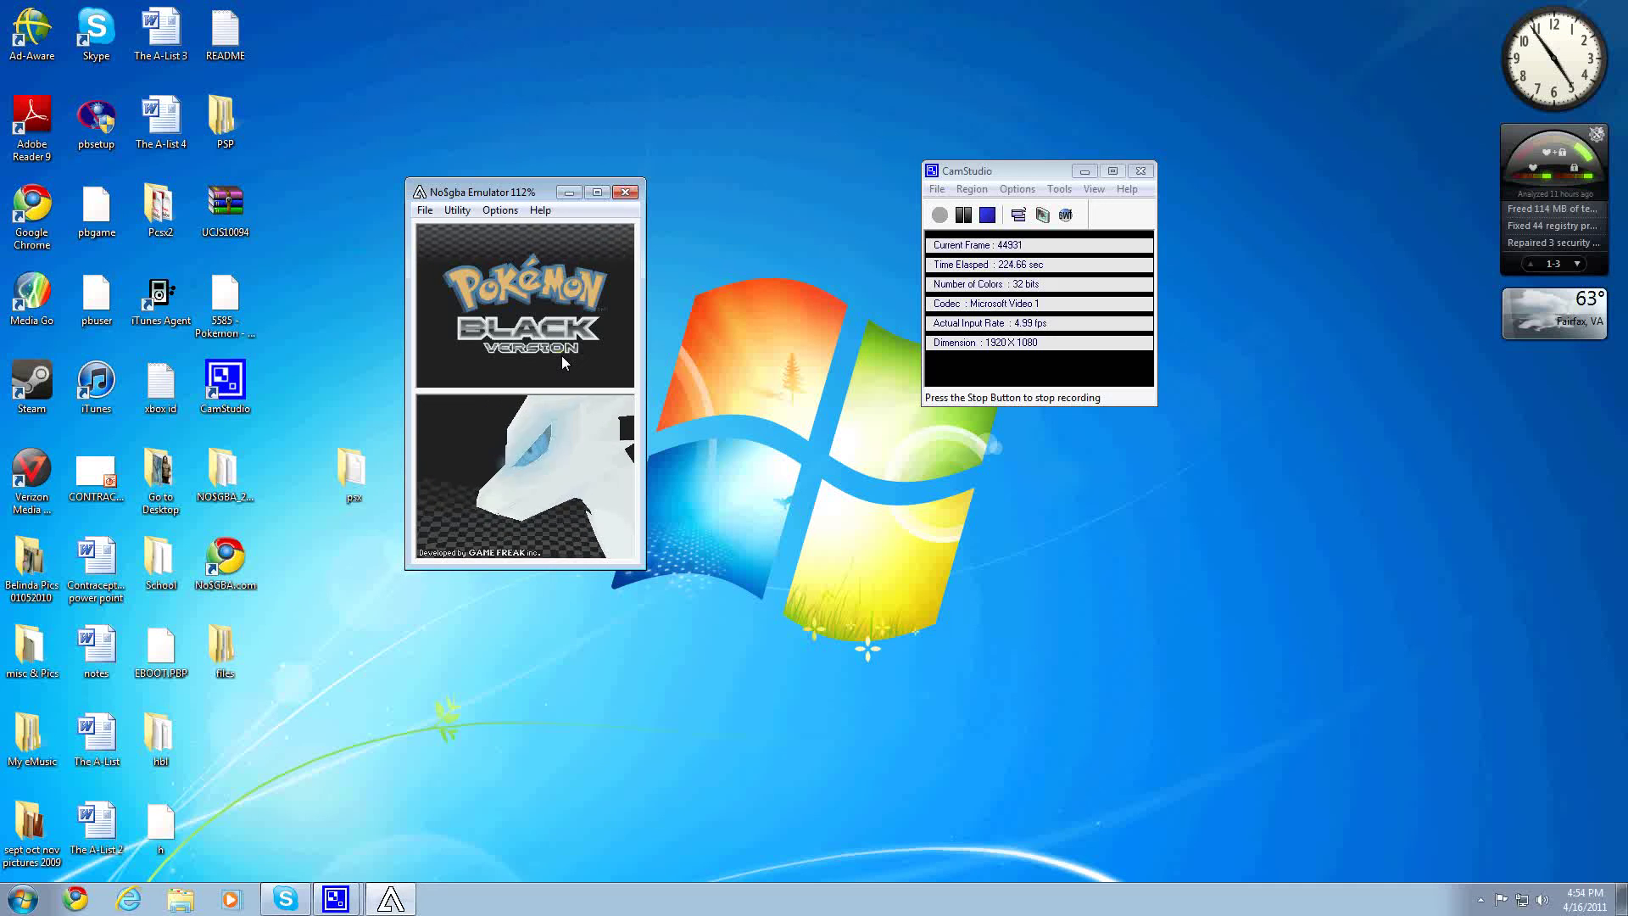
key(Return)
key(Return)
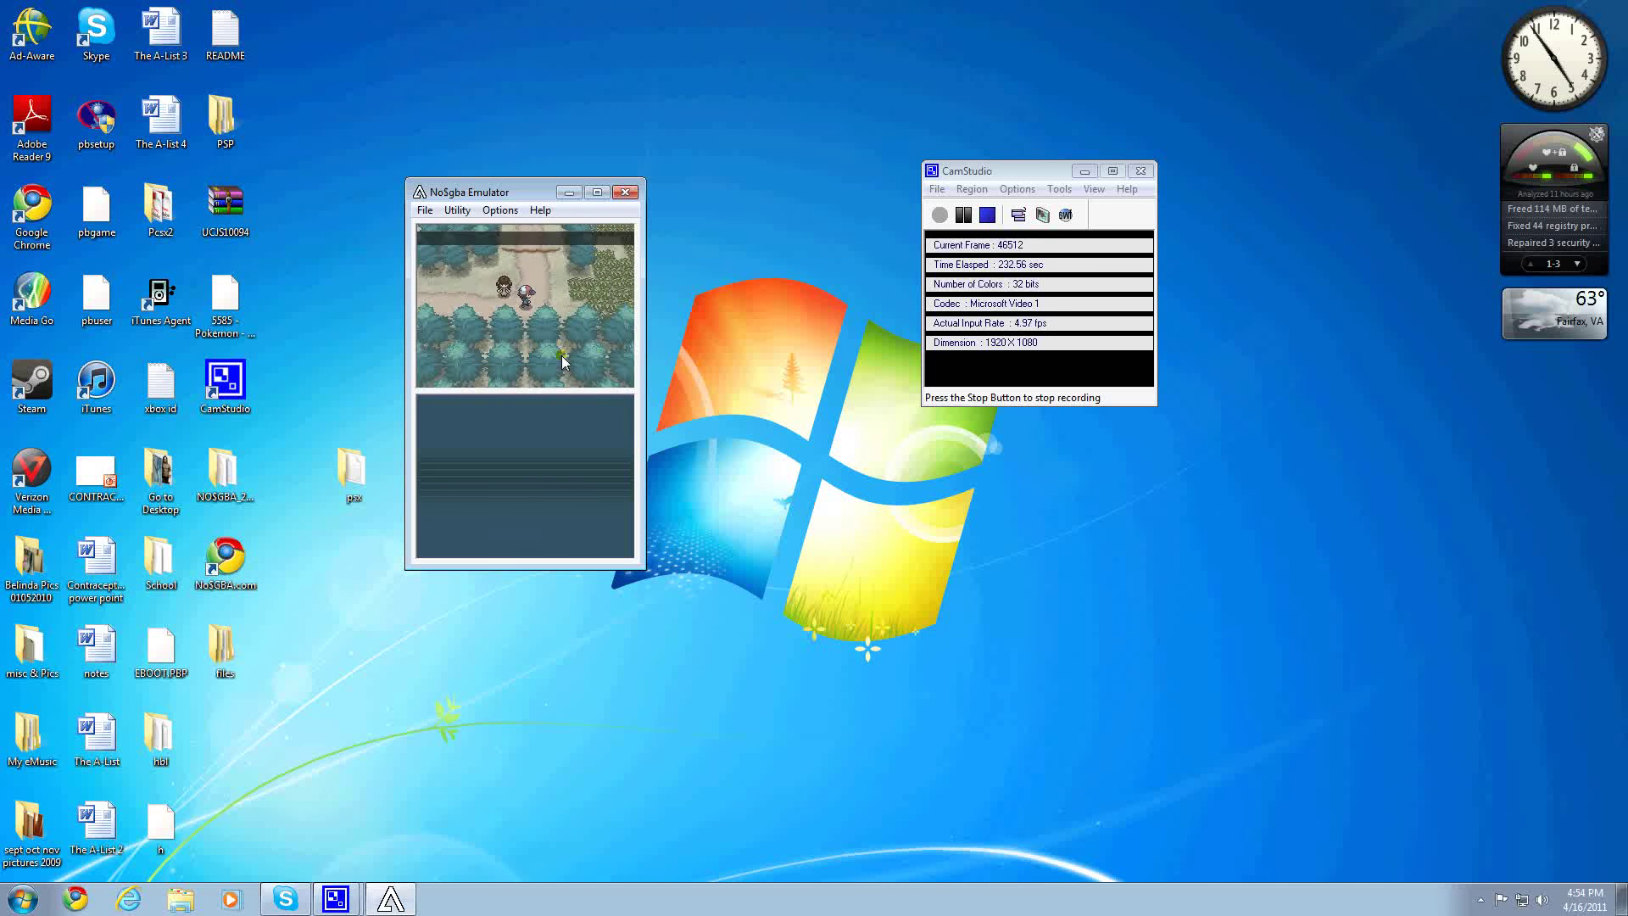
key(Up)
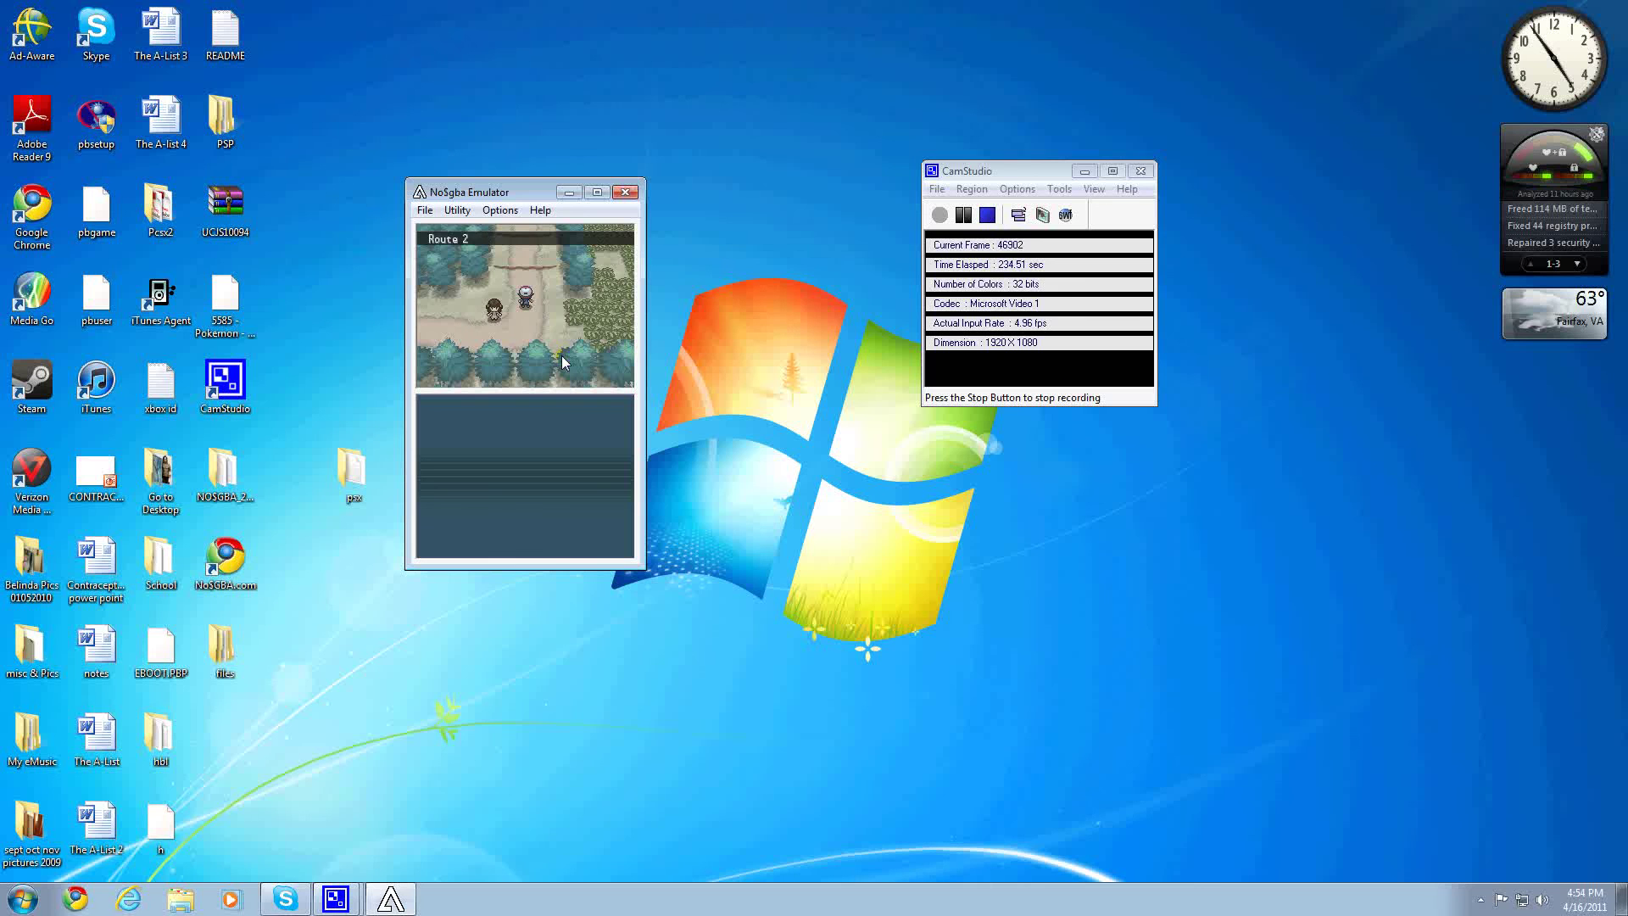
click(625, 193)
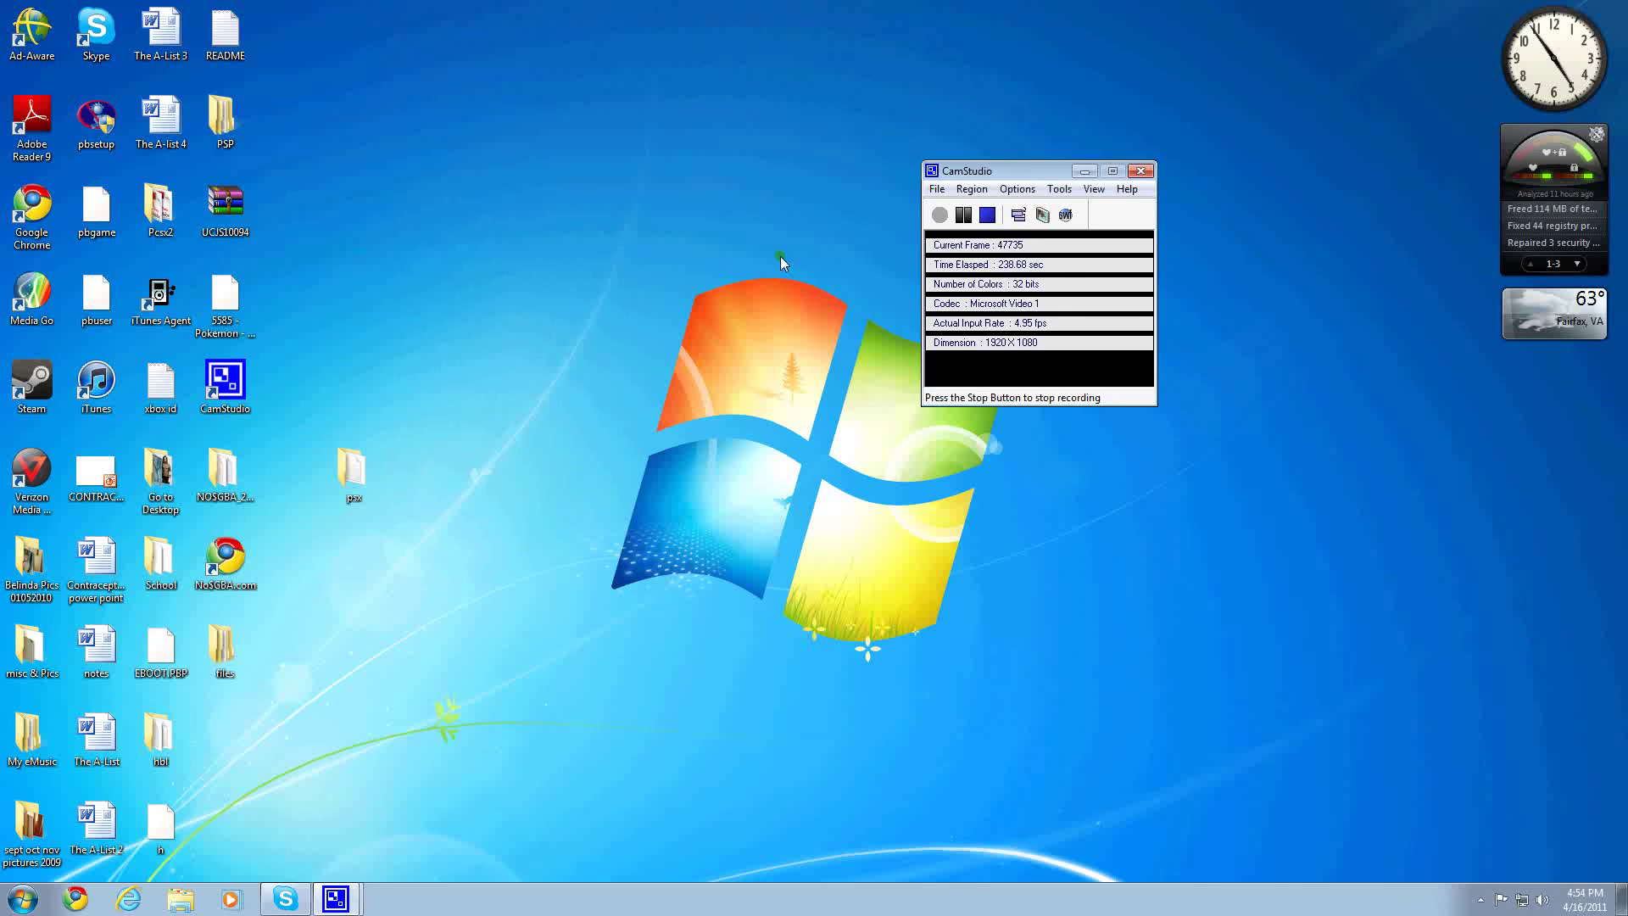